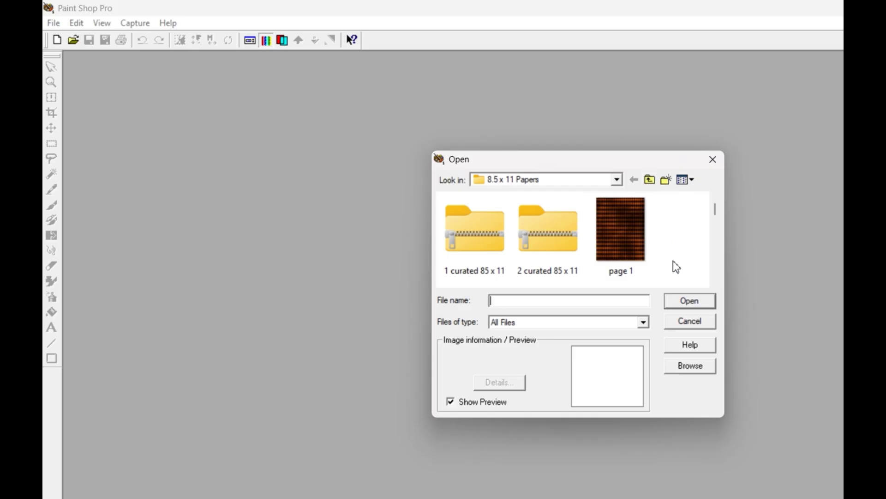
Open the page 1 image from the 8.5 x 11 Papers folder and move its window toward the middle of the workspace.
click(617, 228)
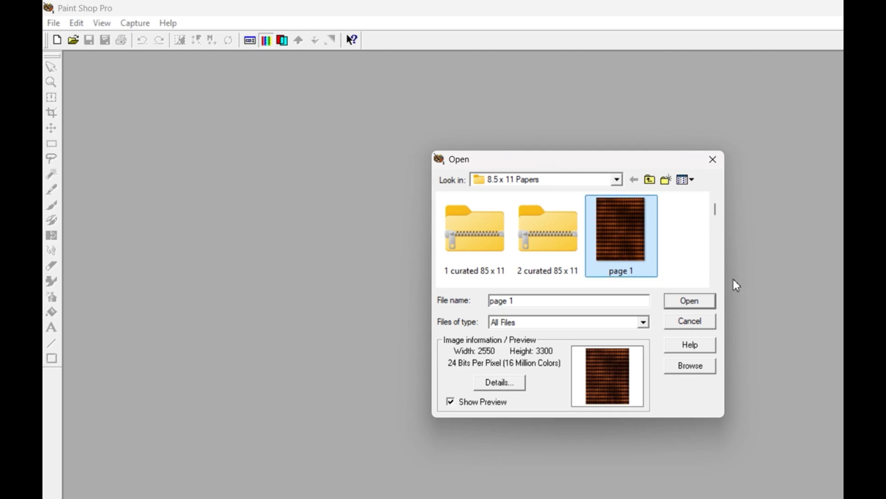
click(700, 301)
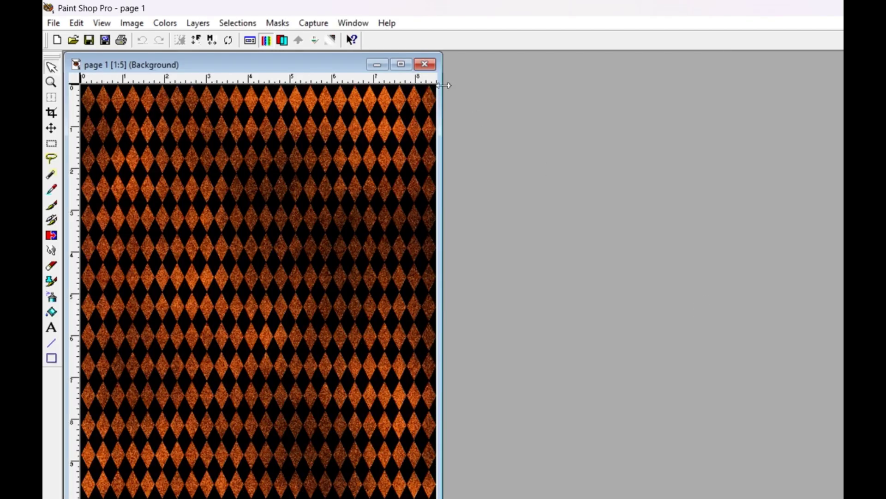
drag(296, 69, 579, 65)
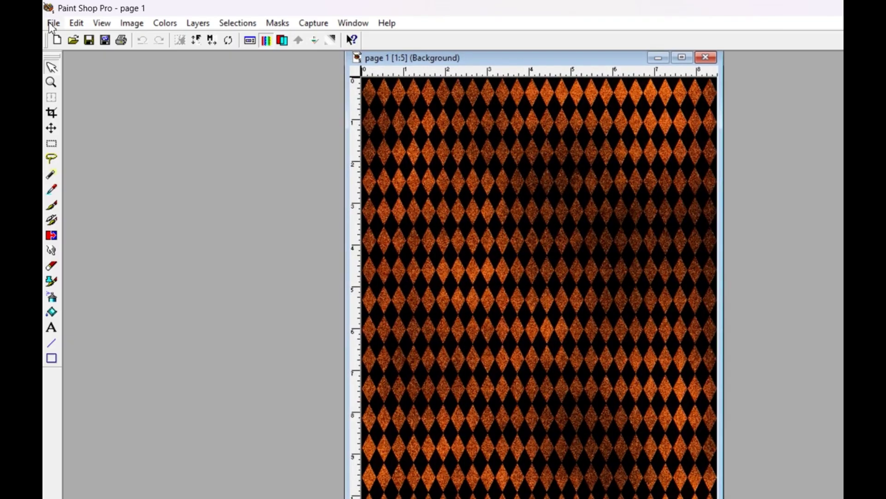
click(53, 24)
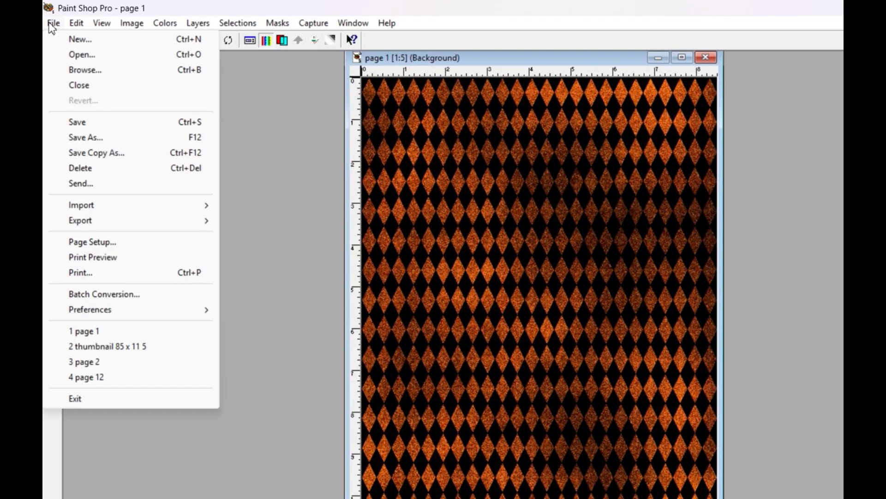
mouse_move(149, 306)
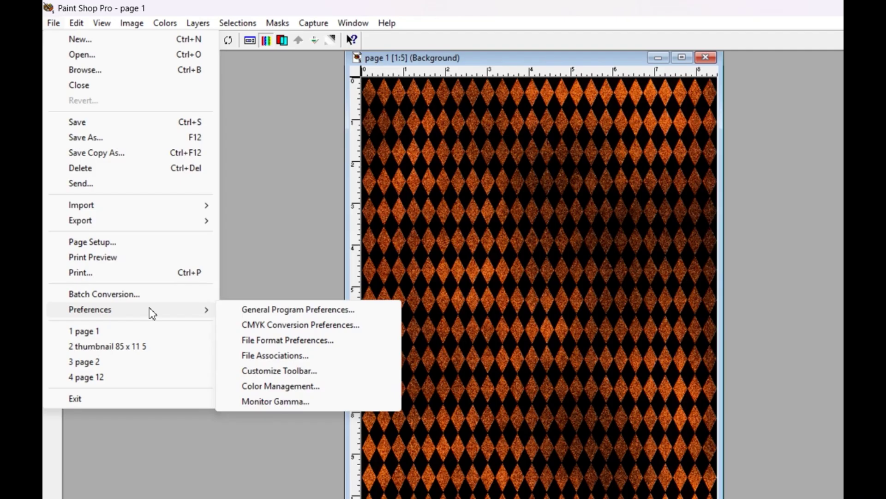
mouse_move(102, 24)
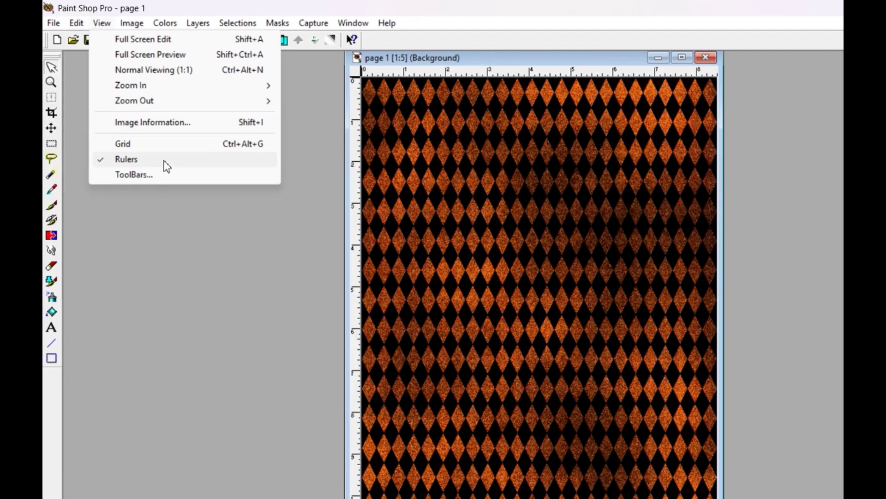
click(175, 10)
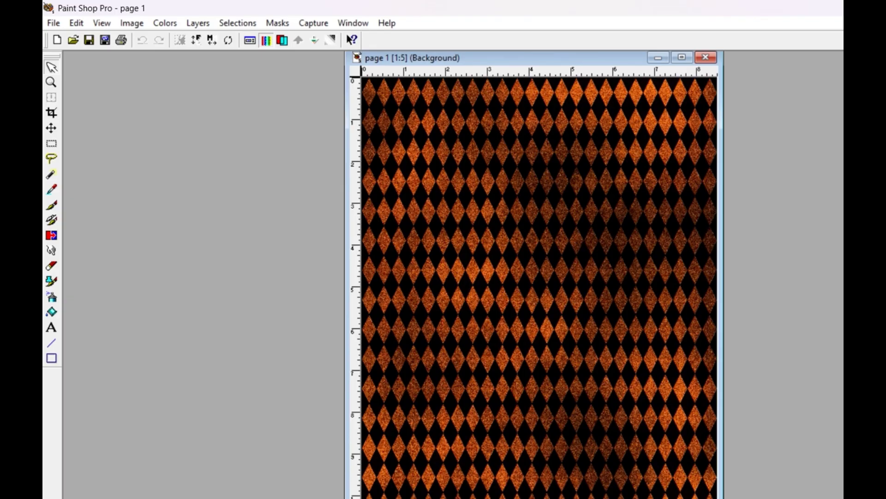
Resize the page 1 image to a print width of 4.25 inches, keeping the aspect ratio.
mouse_move(484, 54)
mouse_down()
mouse_move(485, 76)
mouse_move(486, 62)
mouse_up()
key(minus)
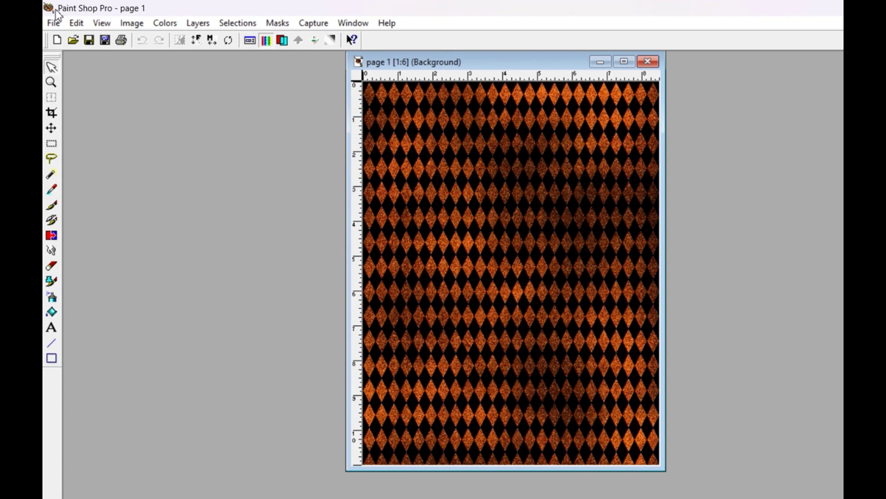
click(129, 26)
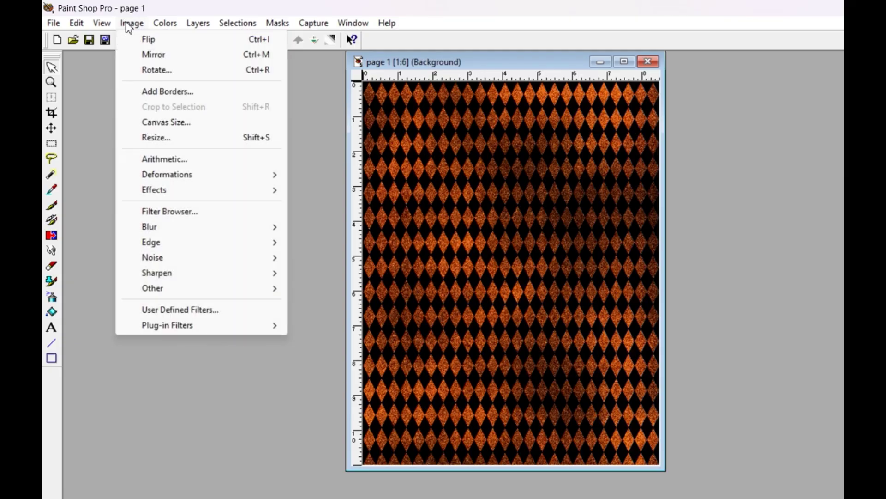
click(218, 137)
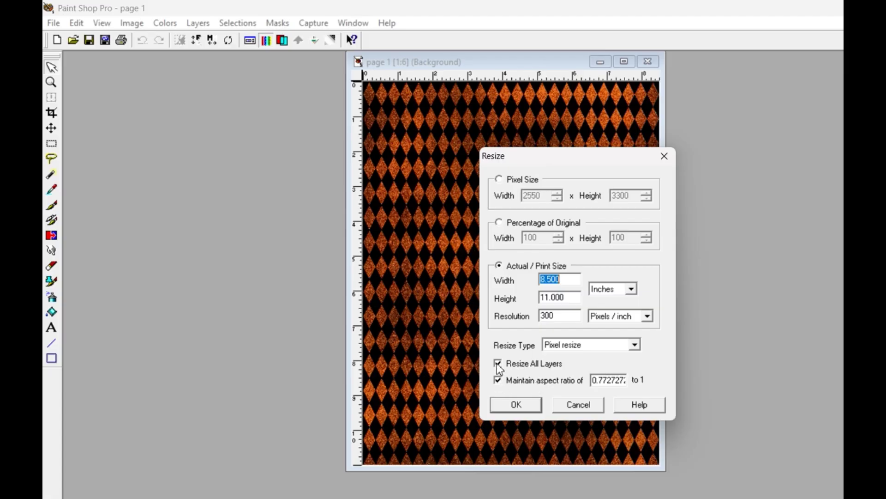
click(573, 277)
double_click(572, 279)
text(4.25)
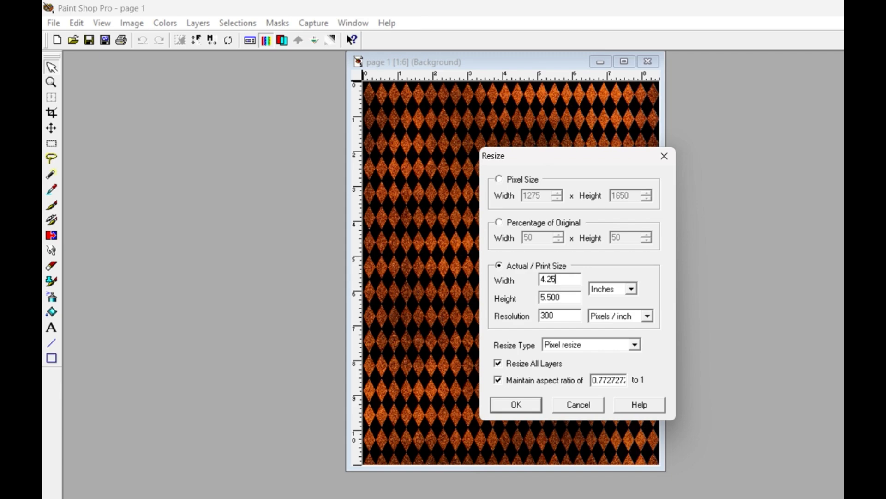
click(571, 298)
click(515, 406)
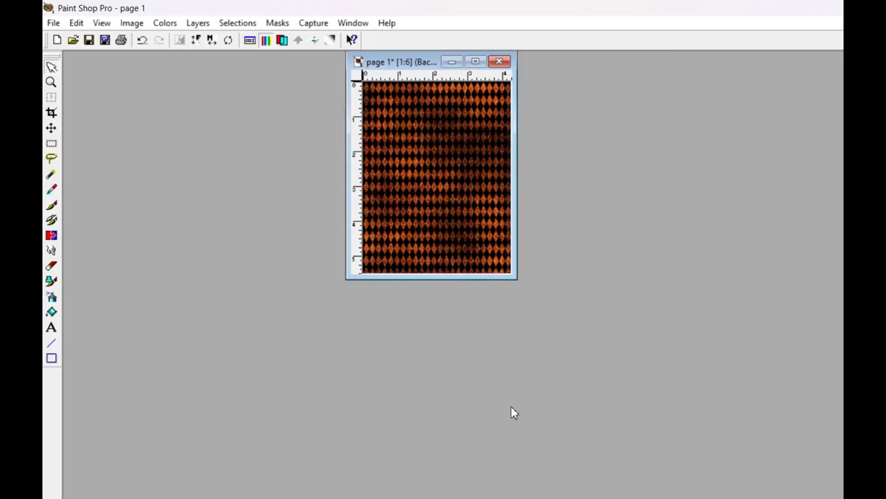
Open the page 4 image from the 8.5 x 11 Papers folder.
scroll(451, 158, up, 2)
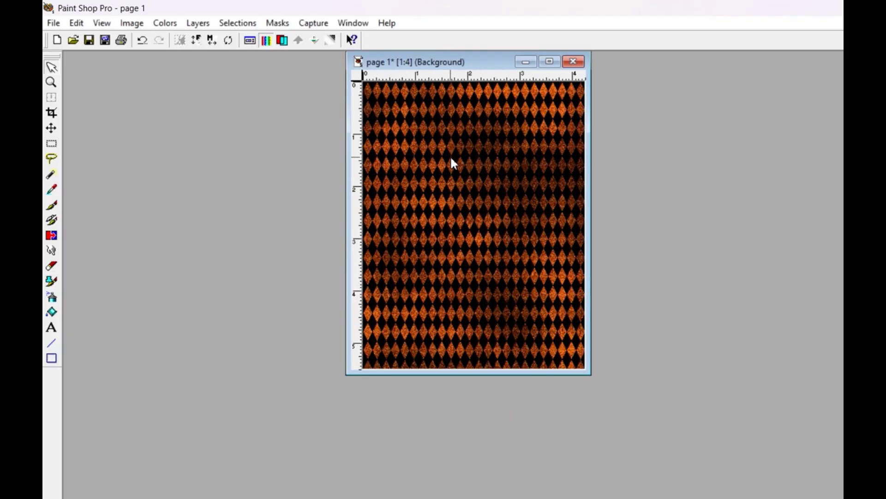
scroll(451, 159, up, 1)
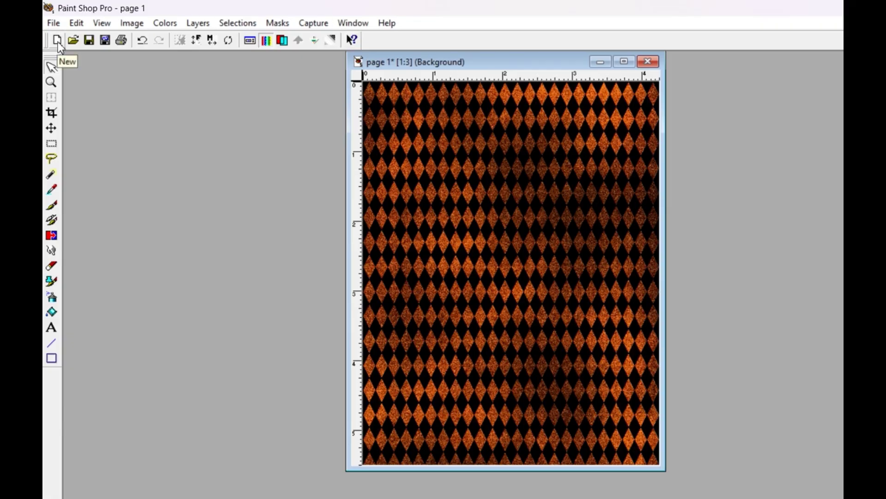
click(75, 40)
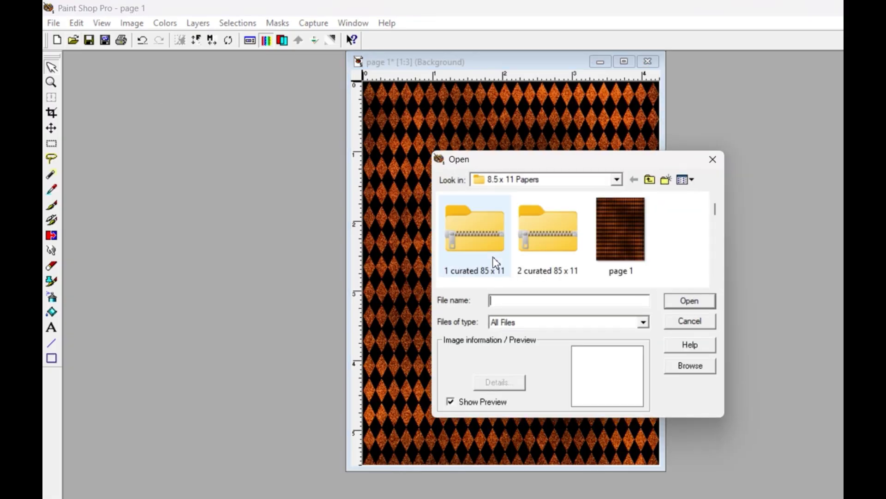
scroll(689, 226, down, 1)
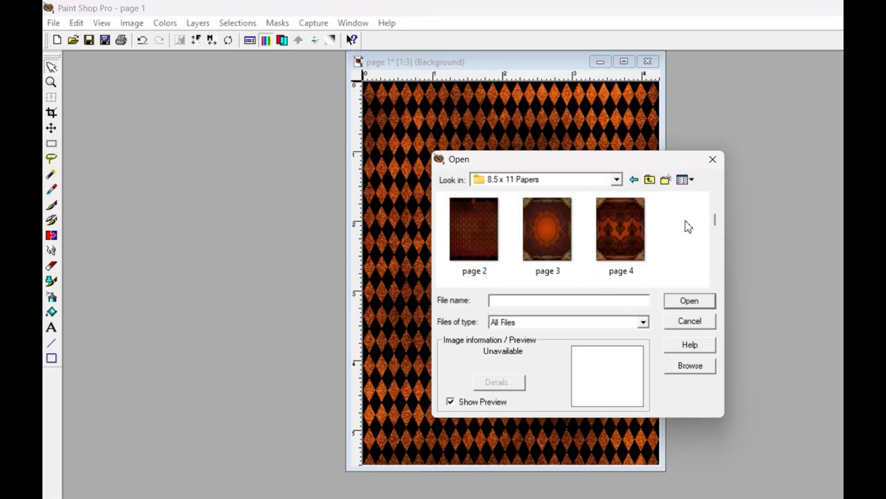
click(623, 237)
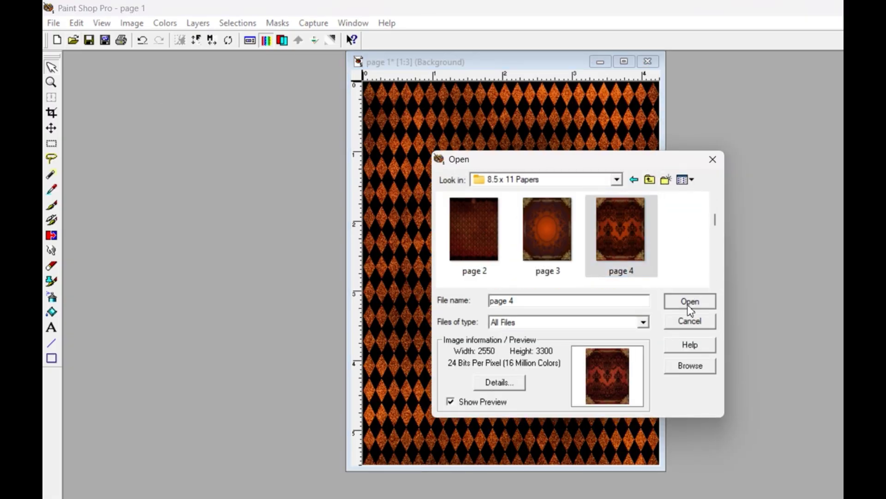
click(689, 302)
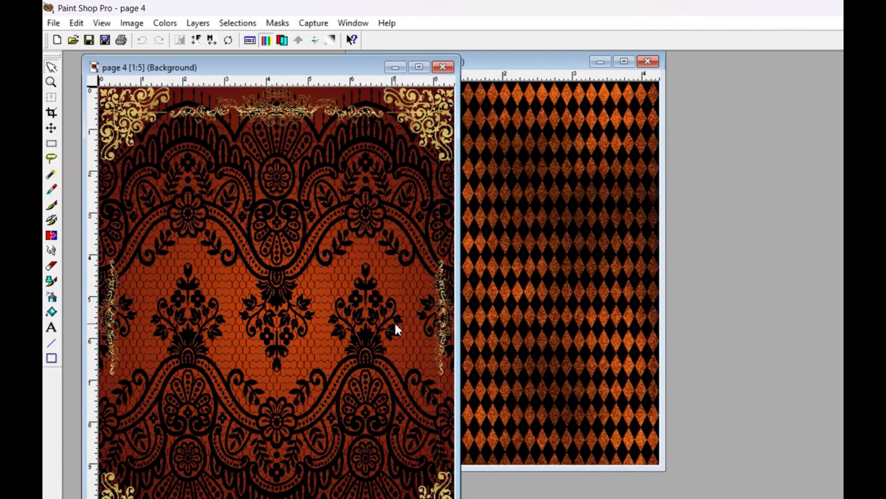
Resize the page 4 image to a print width of 4.25 inches and move its window beside the page 1 image.
key(shift+s)
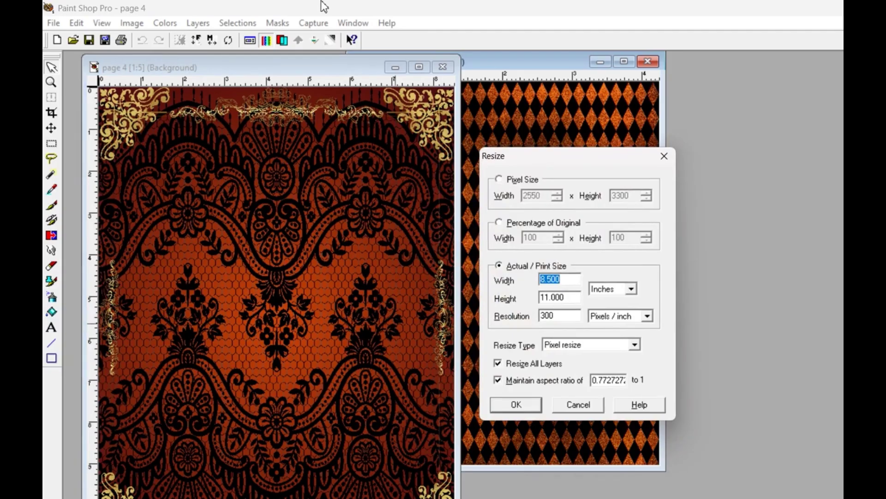
text(4.25)
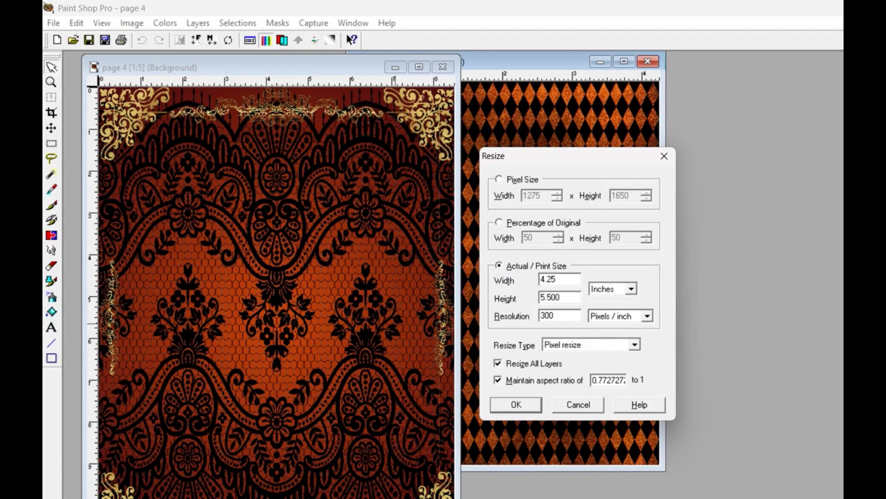
key(Return)
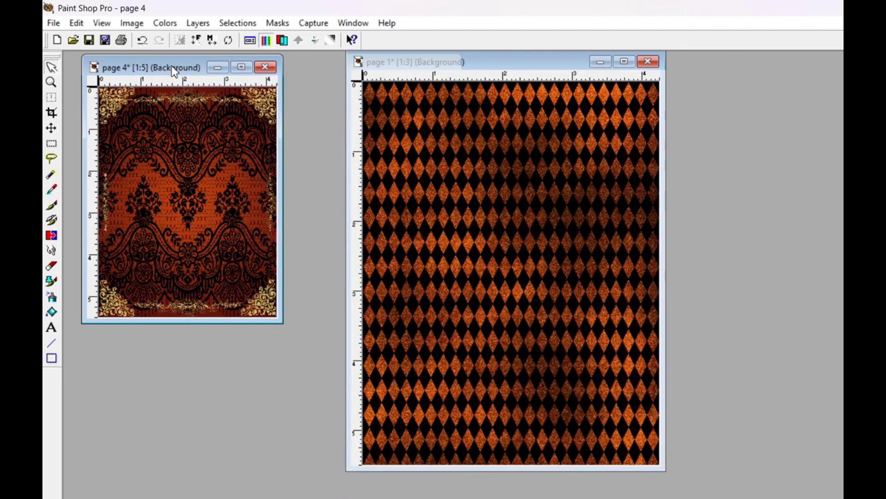
drag(175, 69, 278, 86)
key(plus)
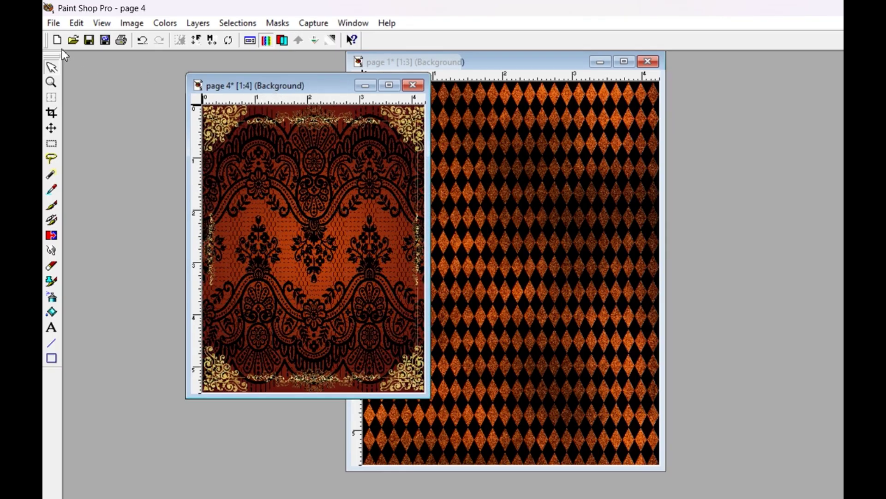
Create a new white image 8.5 inches wide and 11 inches high at 300 pixels per inch, and place its window beside the others.
key(ctrl+n)
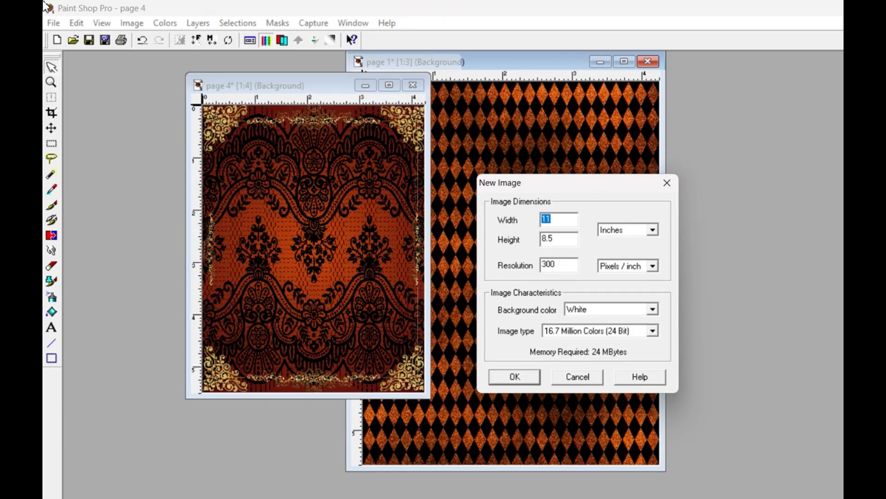
text(8.5)
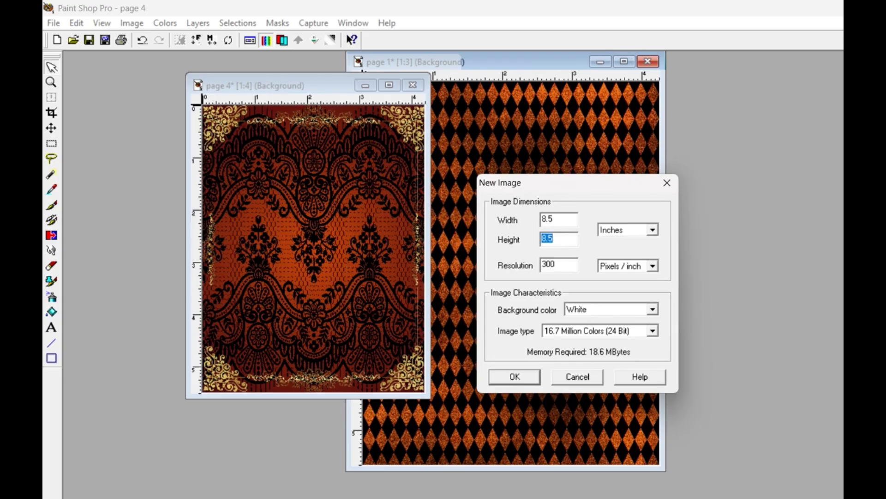
text(11)
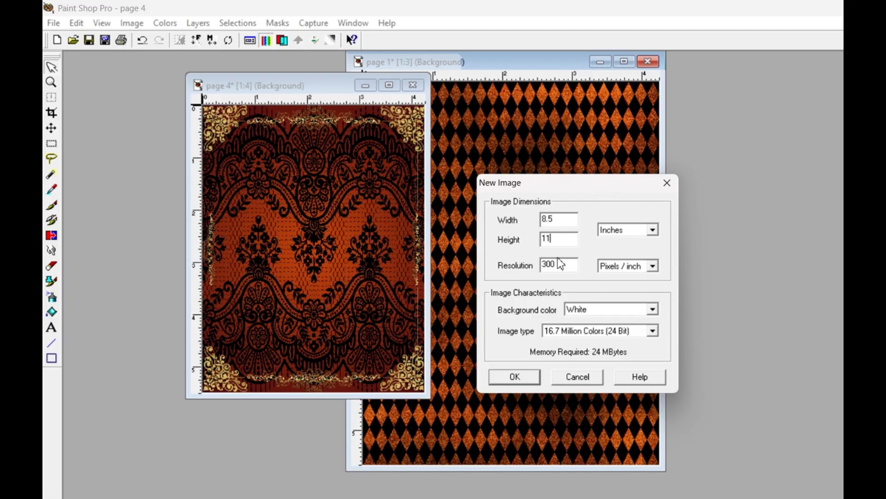
click(513, 376)
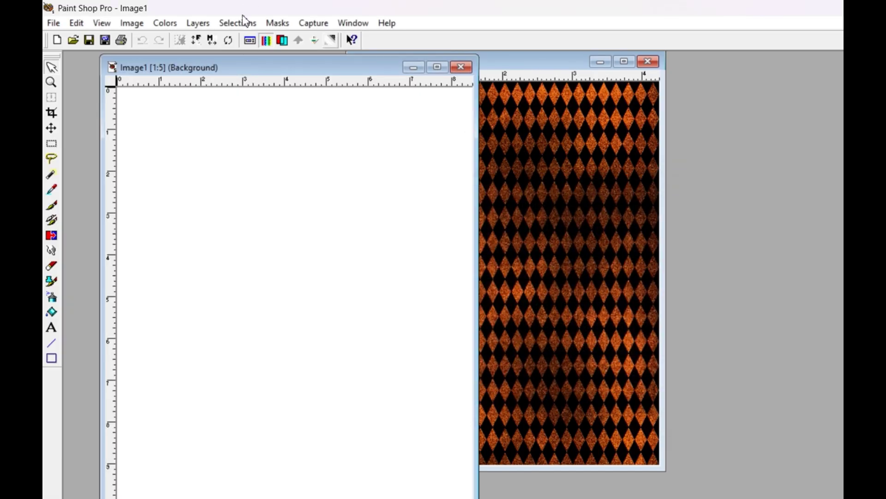
drag(259, 69, 659, 69)
scroll(622, 111, down, 2)
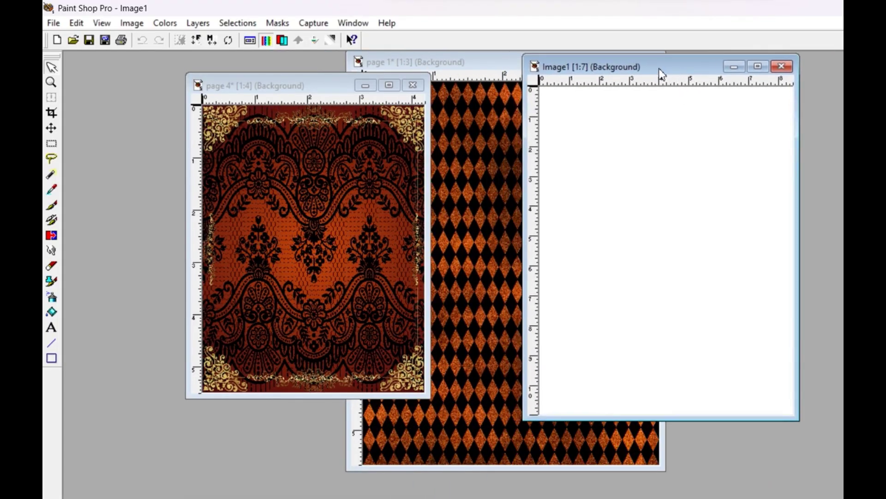
Copy the page 4 image into the blank image as a new selection and place it near the top centre of the page.
click(277, 88)
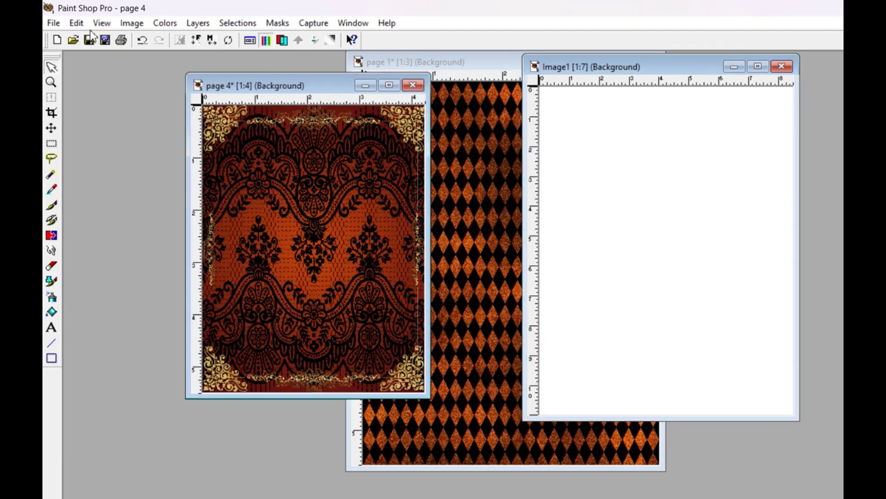
click(74, 24)
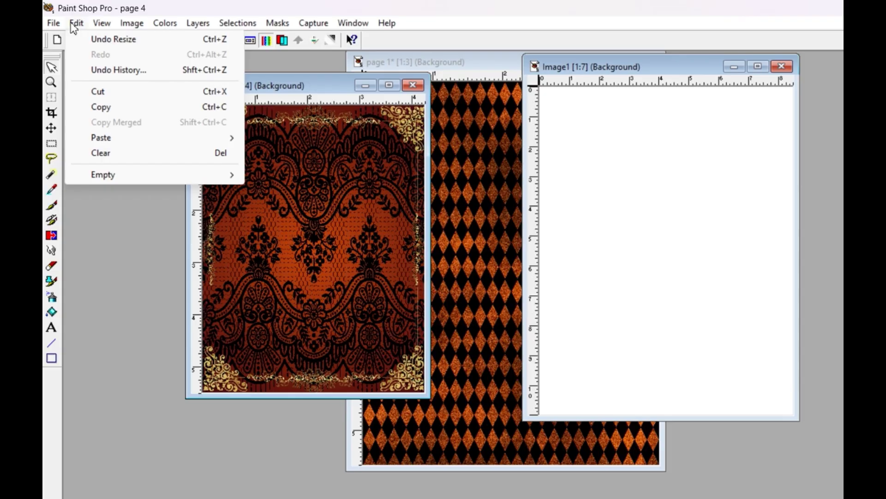
click(115, 106)
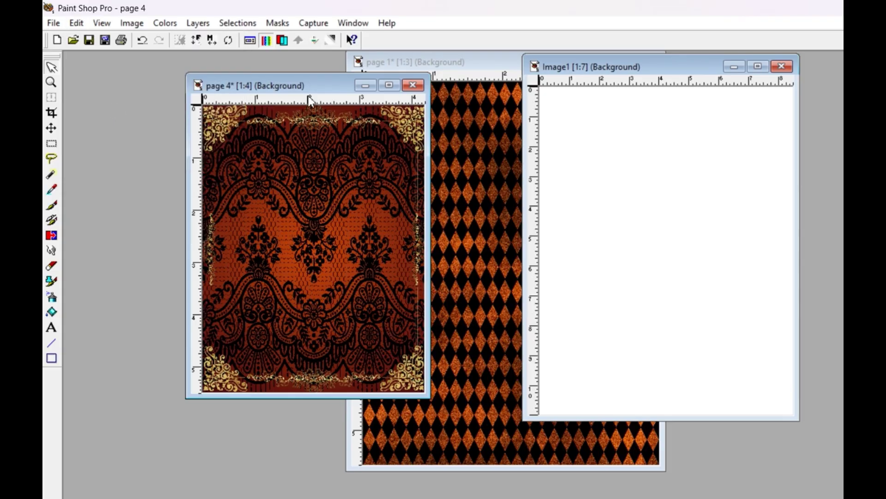
click(634, 73)
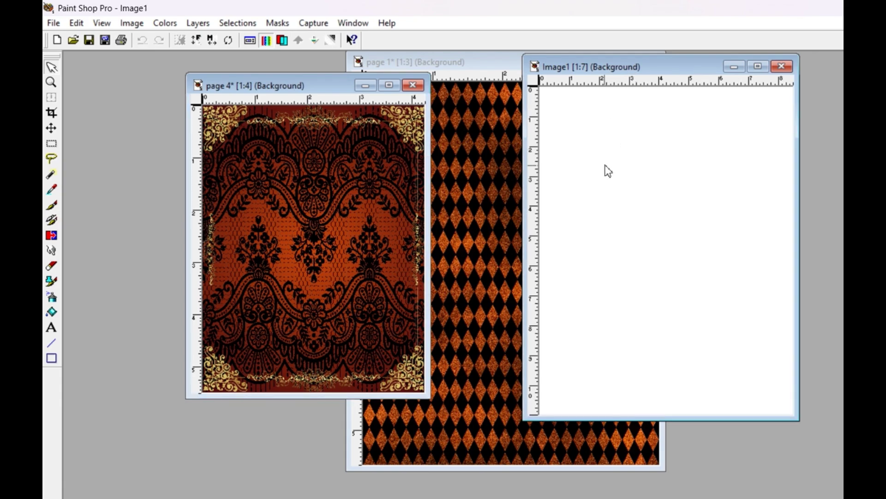
click(78, 23)
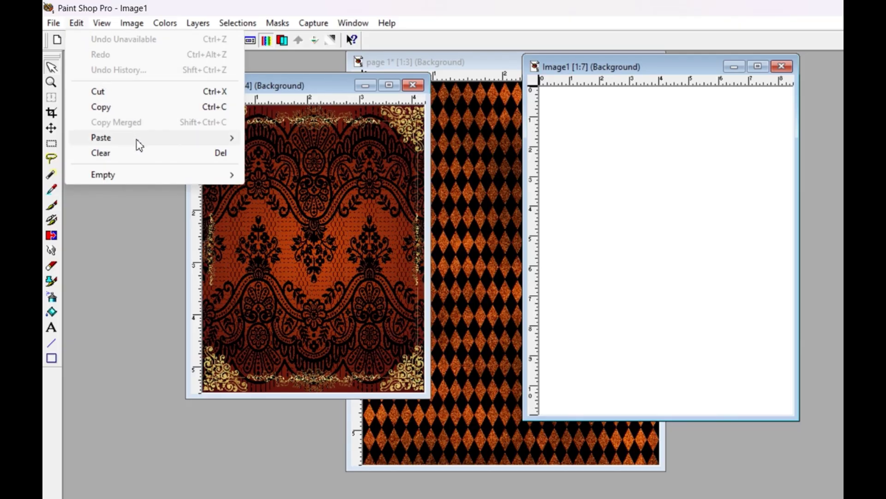
mouse_move(139, 145)
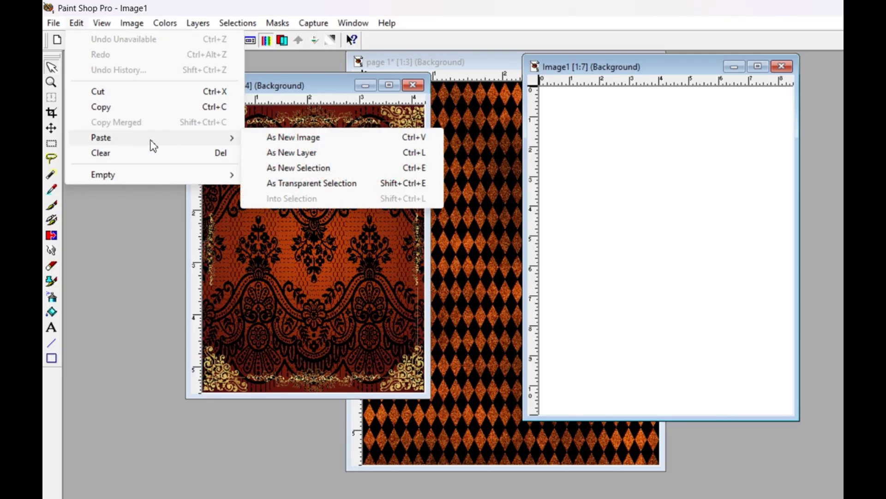
click(364, 170)
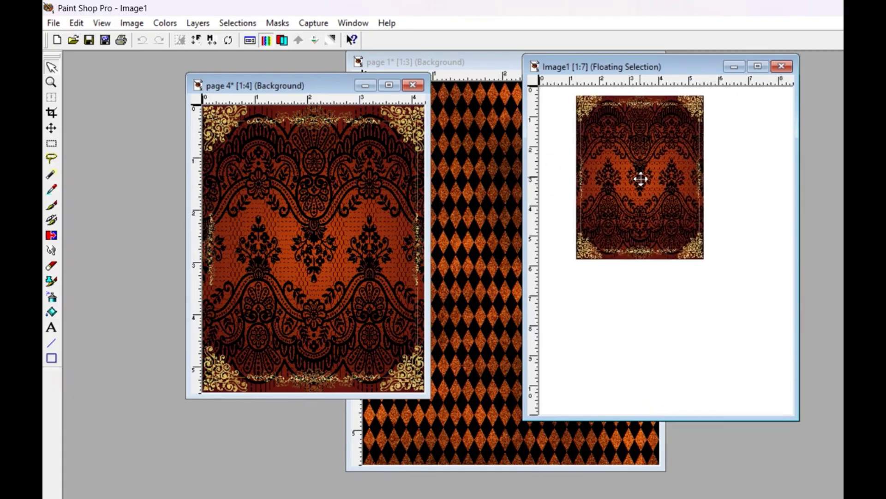
click(670, 178)
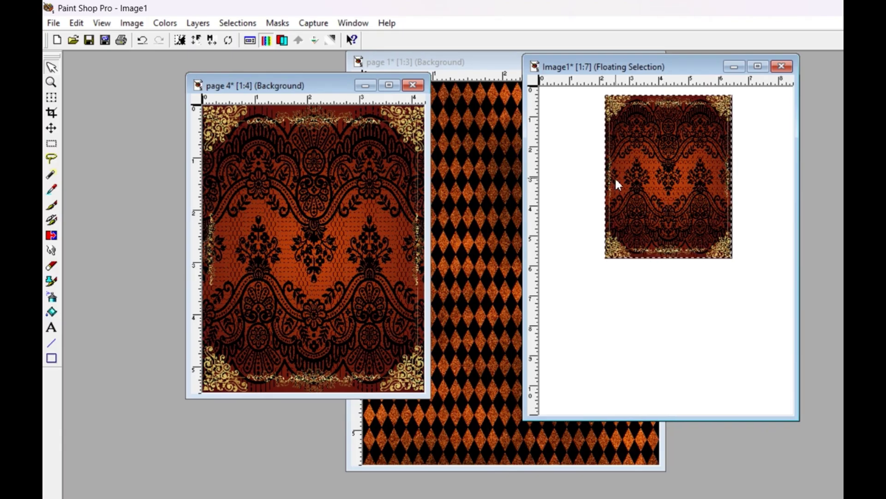
Try rotating the new page 90 degrees right with all layers included, and undo the rotation.
click(229, 41)
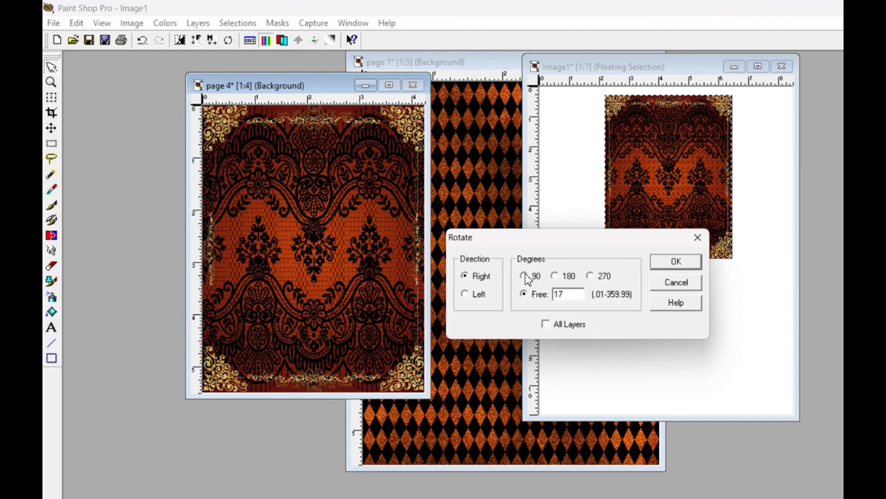
click(524, 276)
click(546, 326)
click(541, 327)
click(546, 324)
click(675, 261)
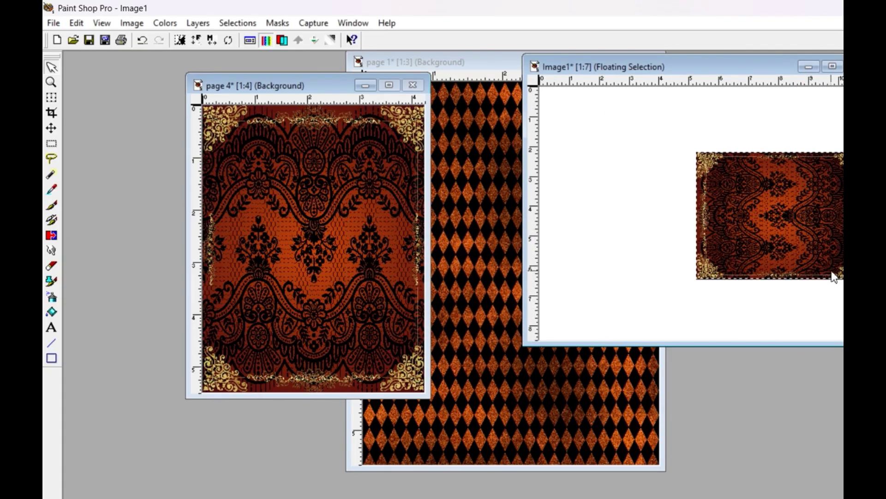
key(ctrl+z)
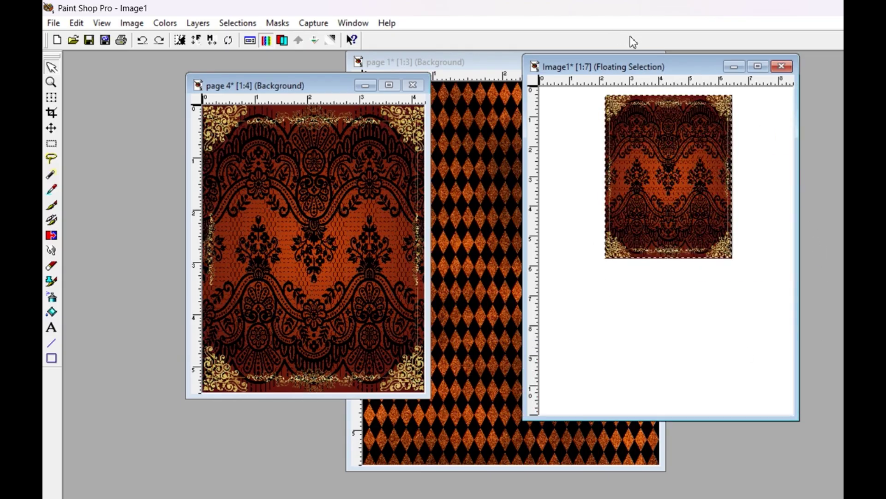
Rotate only the floating page 4 paper 90 degrees right and shift it slightly up, near the top of the new page.
click(233, 40)
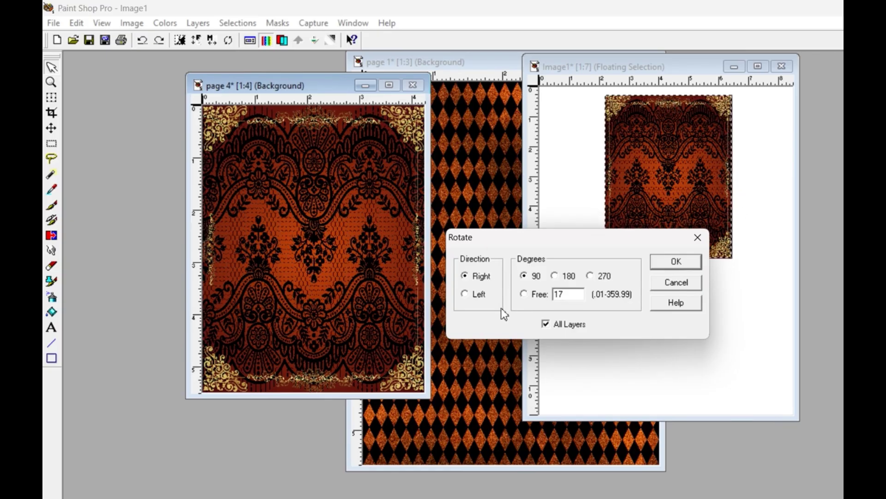
click(545, 323)
click(665, 264)
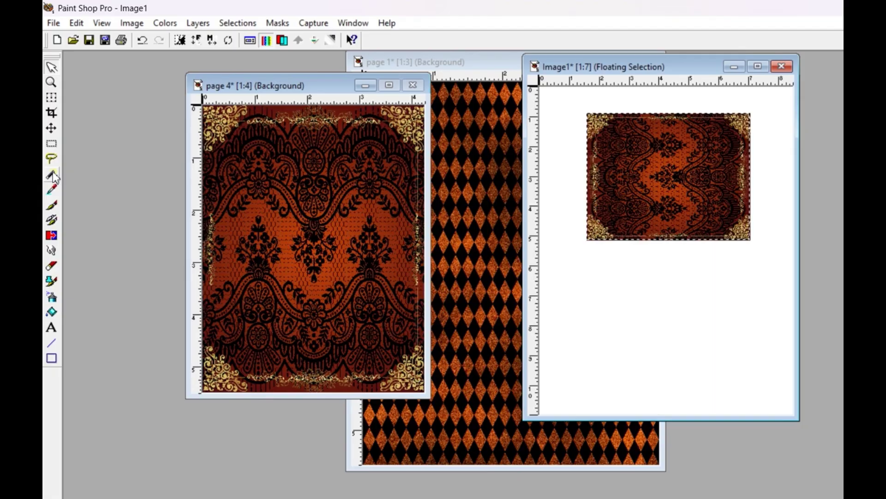
drag(673, 179, 671, 163)
Check the print size of the page 1 image without changing it.
click(490, 71)
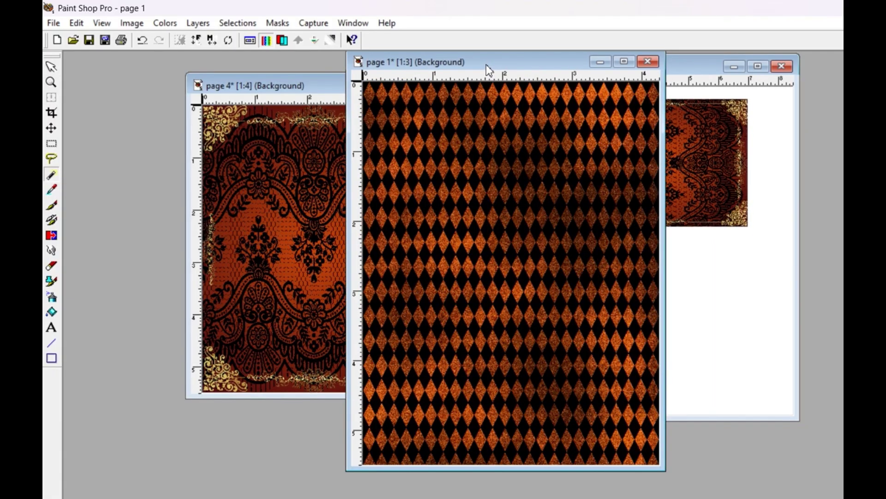
key(shift+s)
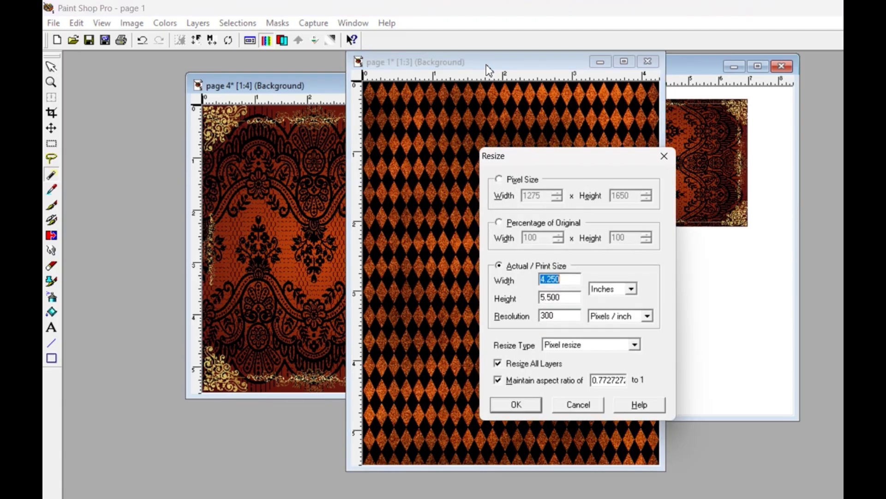
click(573, 406)
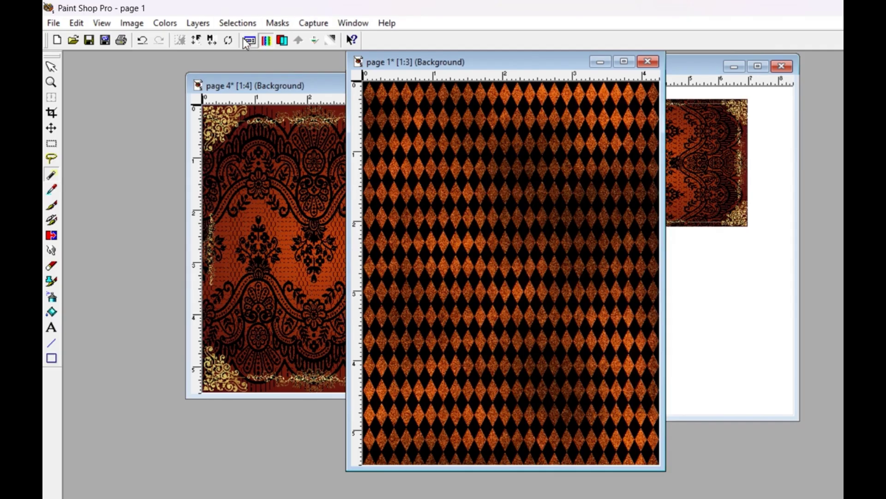
Rotate the page 1 image 90 degrees right and move its window clear of the new page.
click(228, 40)
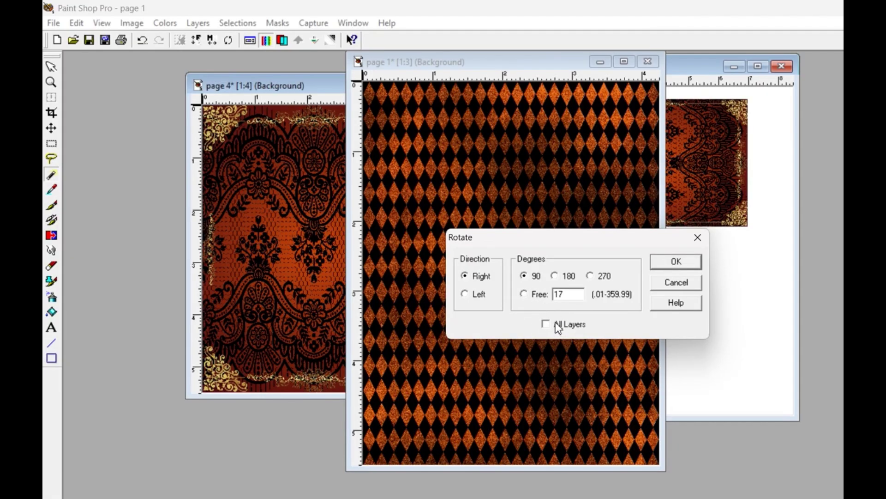
click(677, 263)
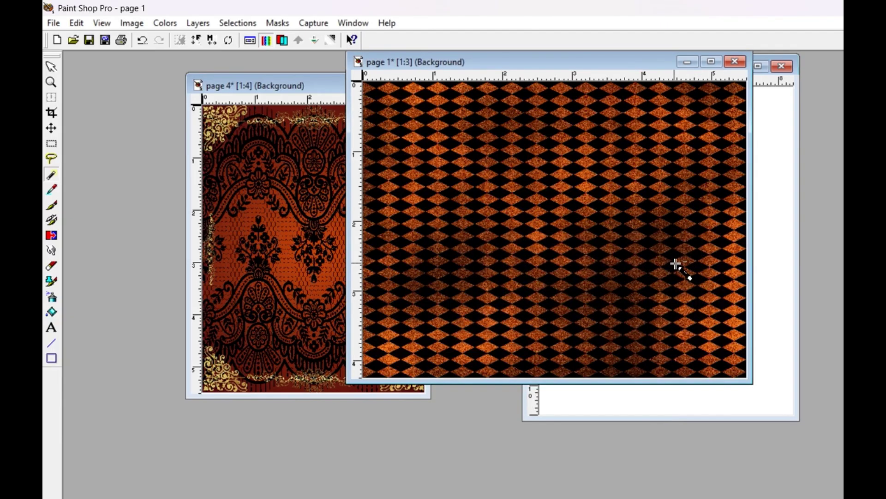
drag(662, 61, 379, 70)
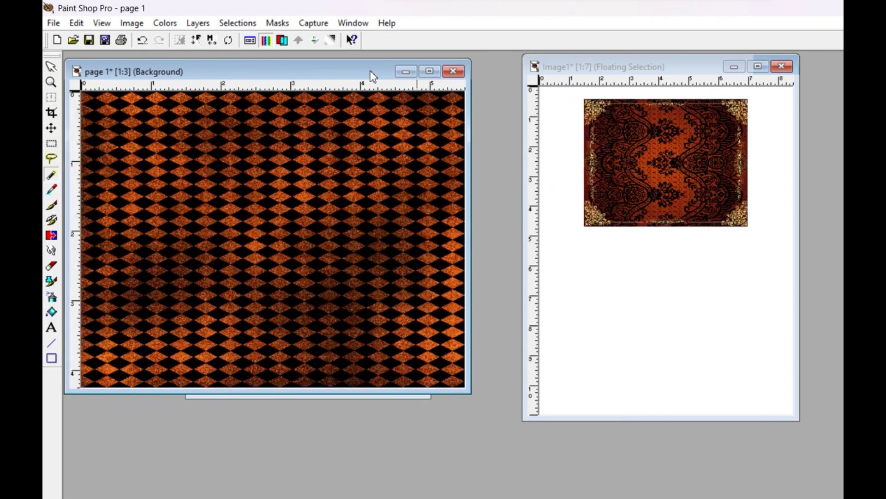
Copy the rotated page 1 image into the new page as a selection, align it below the page 4 paper and deselect it.
click(665, 69)
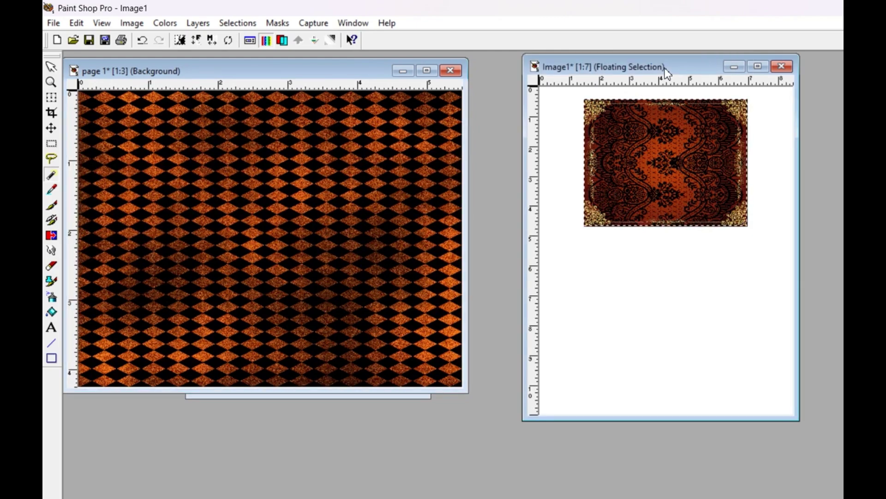
click(297, 70)
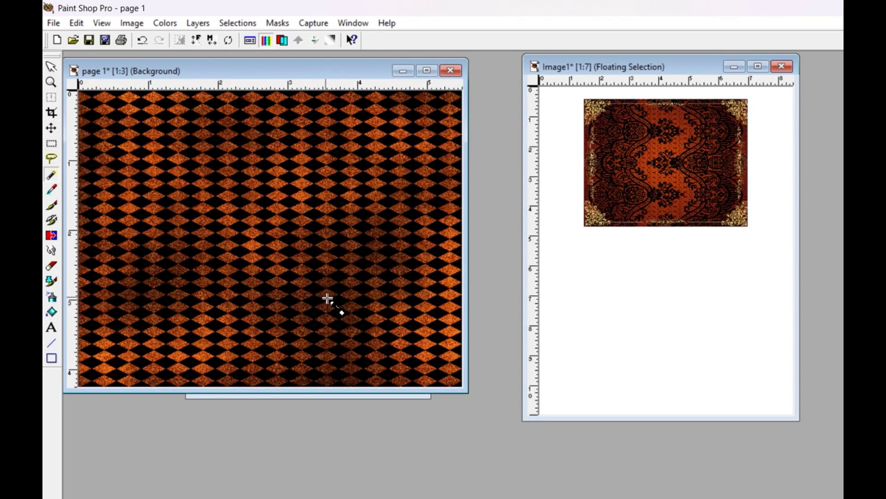
key(ctrl+e)
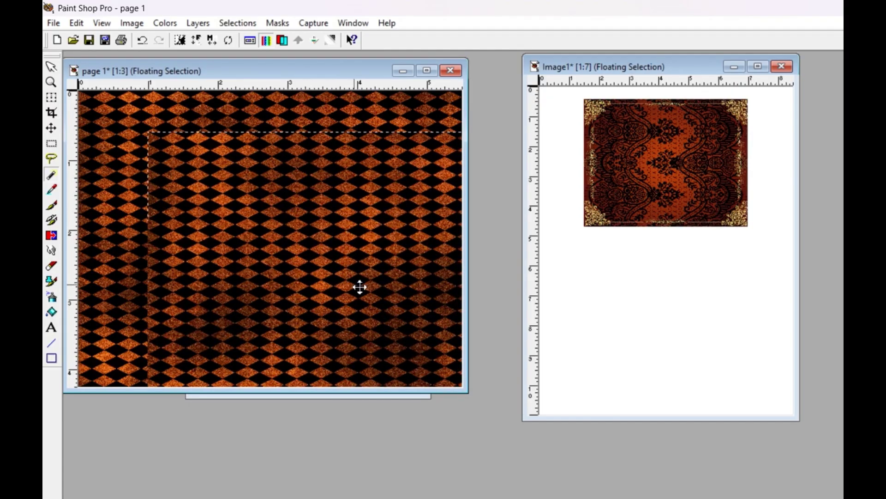
key(ctrl+z)
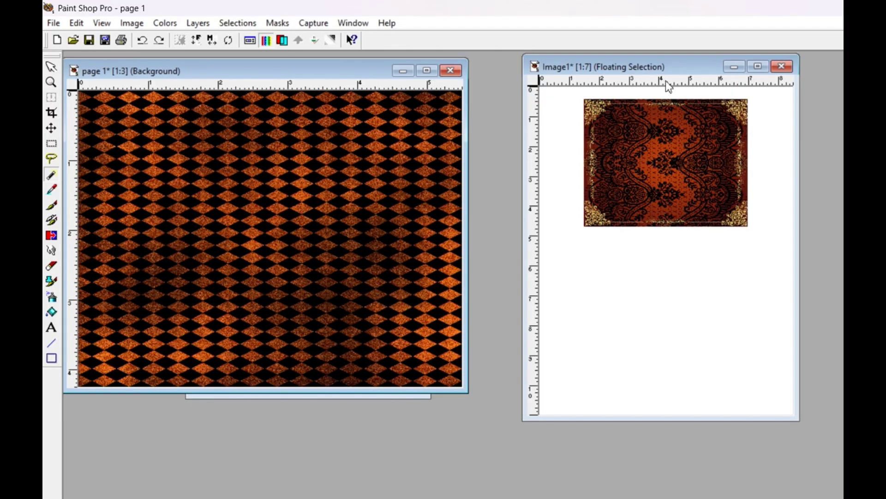
click(685, 74)
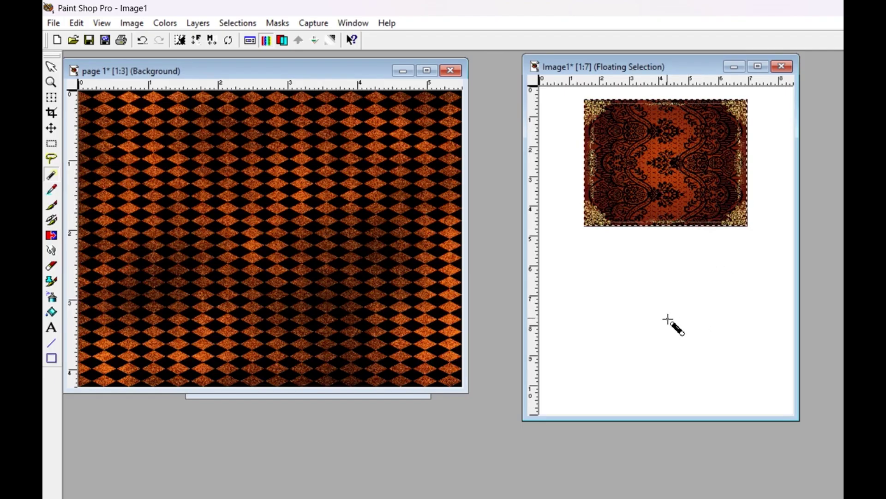
key(ctrl+e)
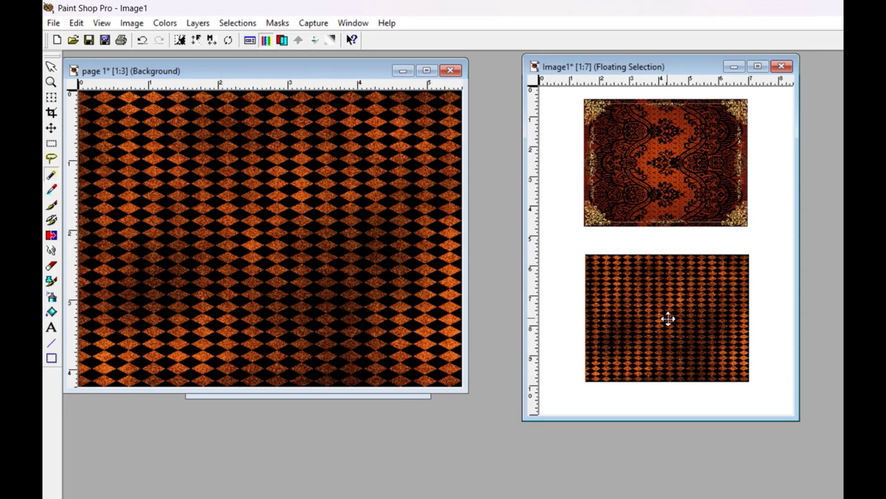
drag(668, 319, 667, 317)
key(ctrl+d)
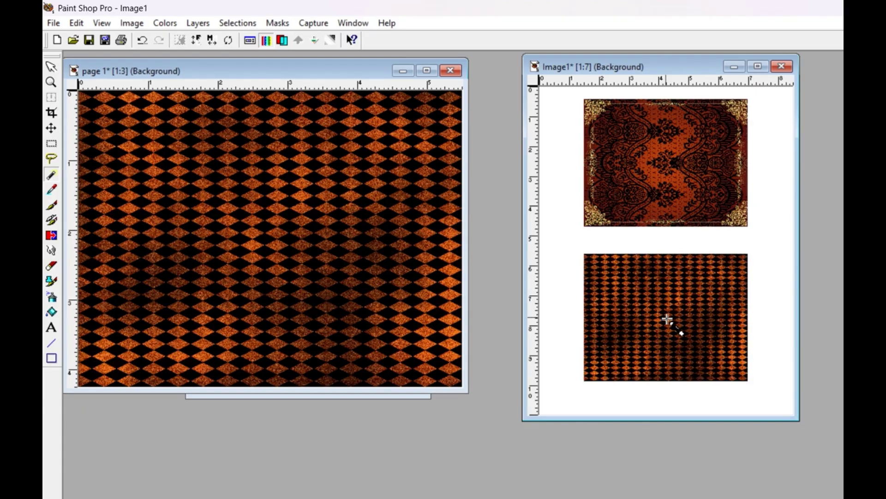
Preview how the new page with both papers will print.
click(54, 24)
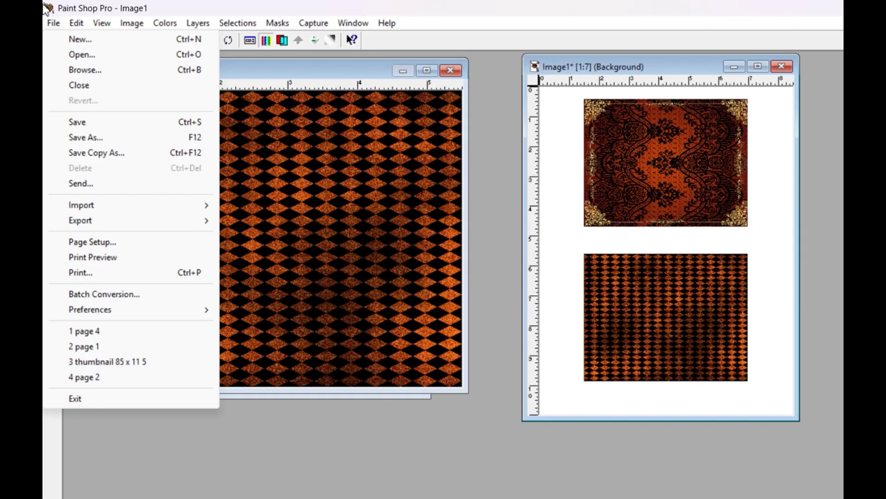
click(217, 37)
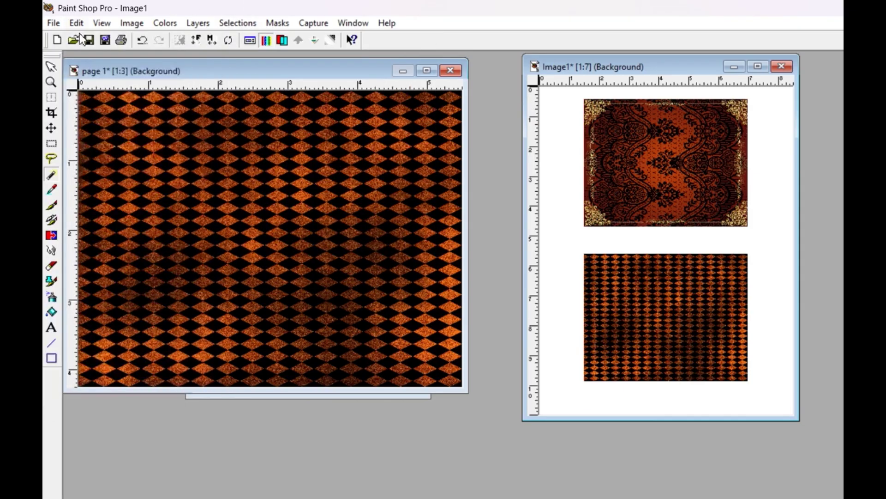
click(76, 23)
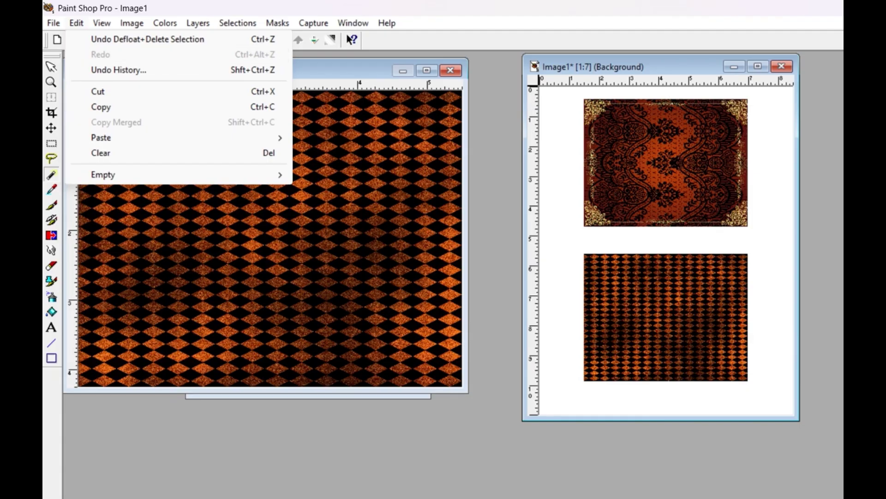
mouse_move(55, 24)
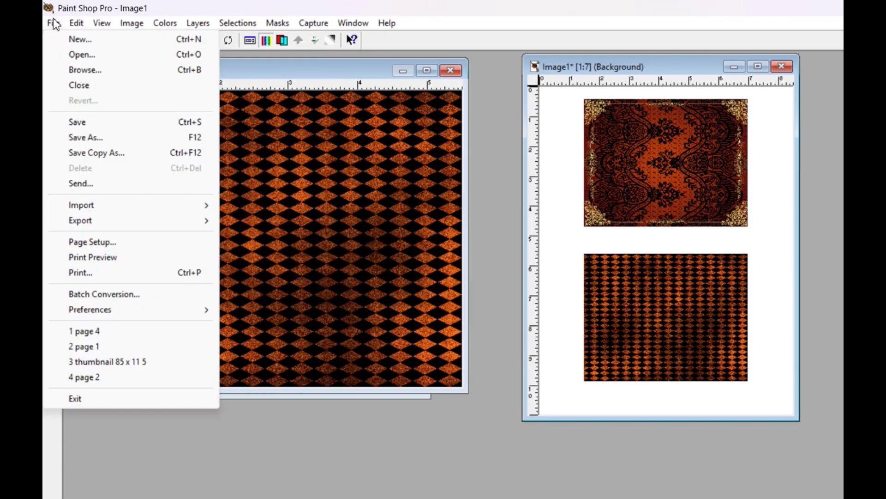
click(106, 259)
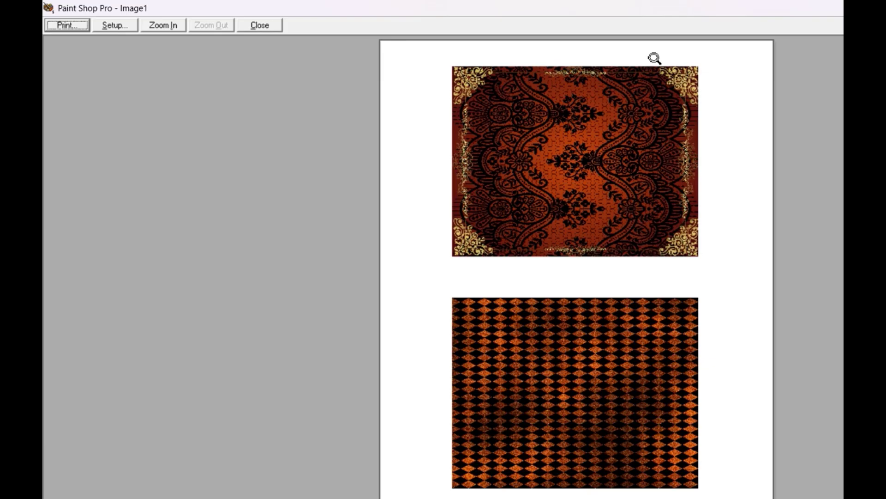
Set the printer media to HP Premium Paper and the quality to Best, and leave the print setup without printing.
click(65, 25)
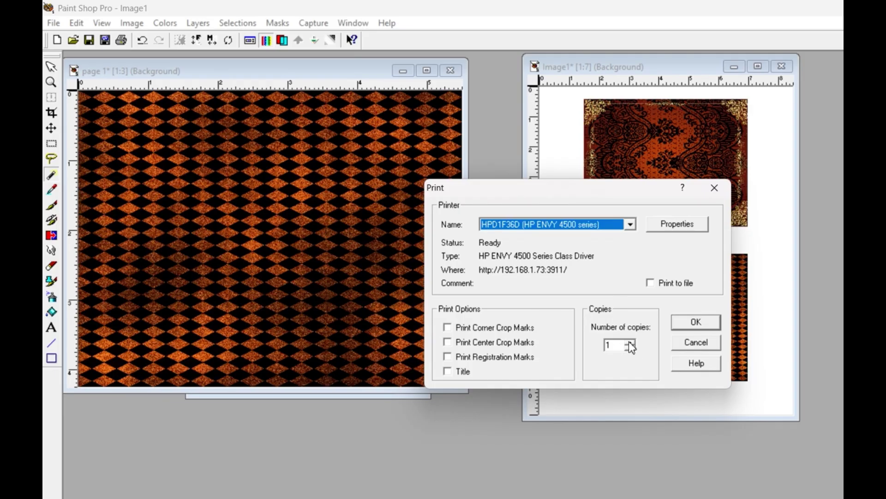
click(682, 230)
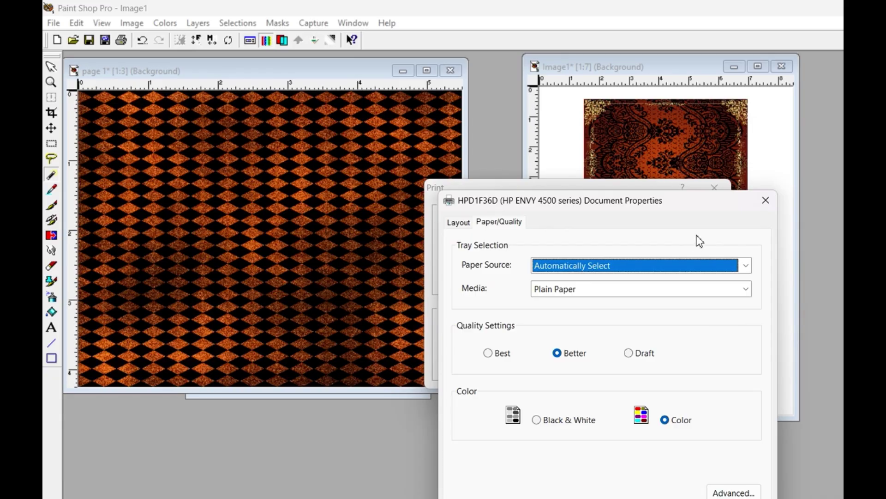
click(746, 267)
click(747, 270)
click(747, 291)
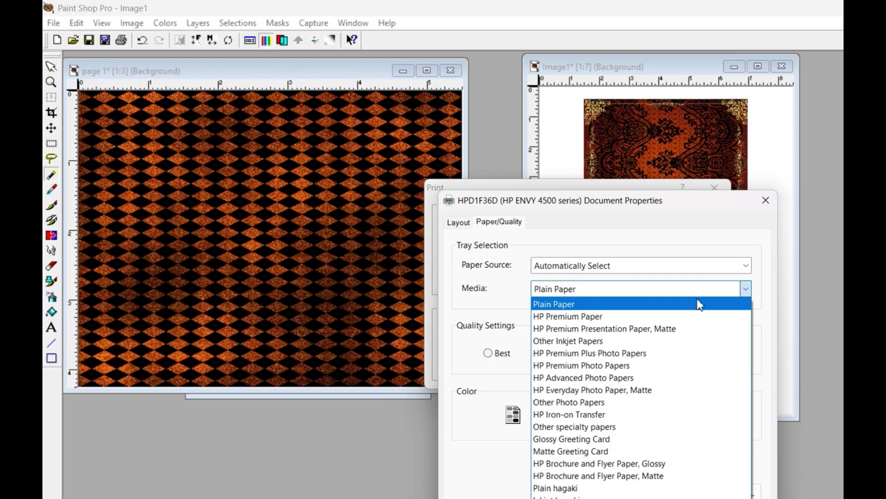
click(681, 318)
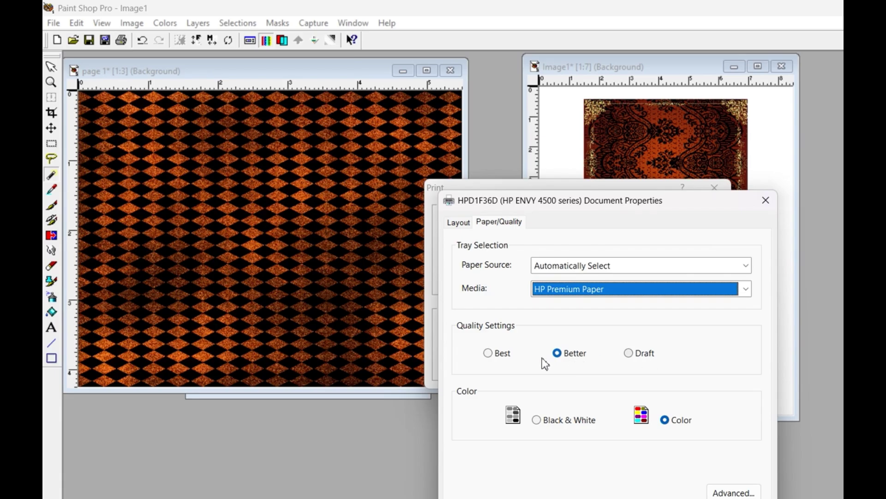
click(489, 355)
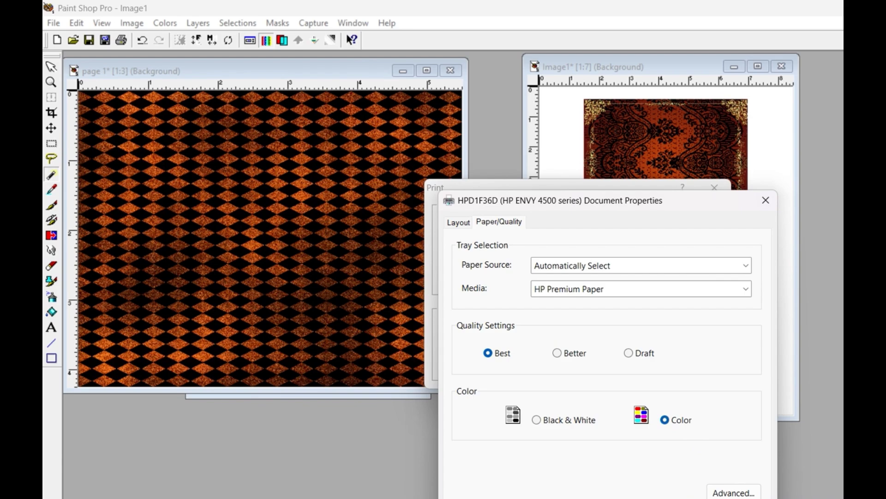
key(Return)
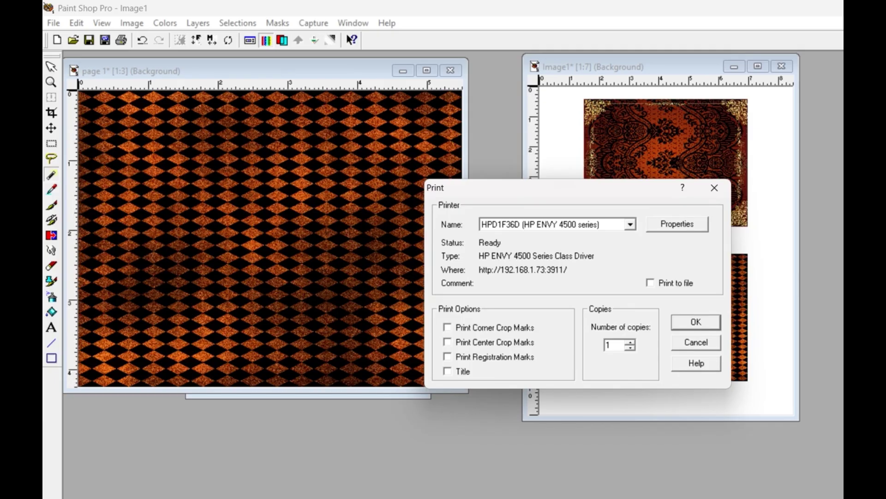
click(714, 187)
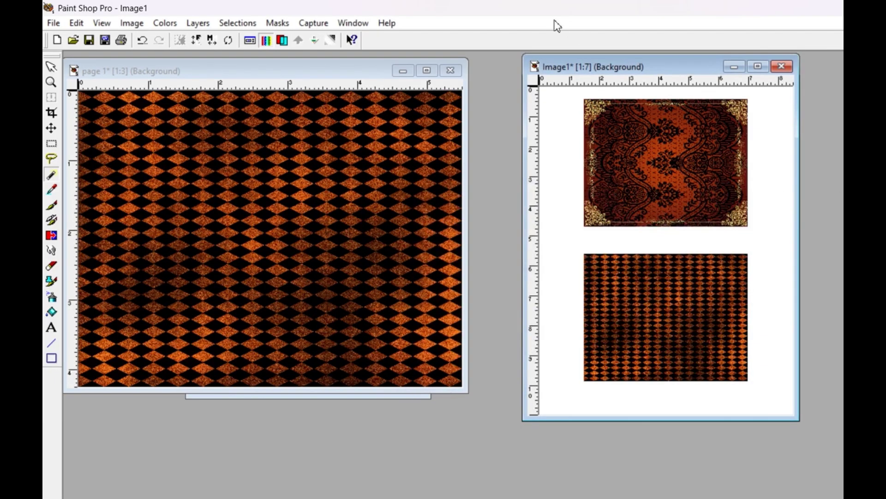
Undo the rotation and resizing of the page 1 image, and move its window between the page 4 image and the new page.
click(356, 69)
key(ctrl+z)
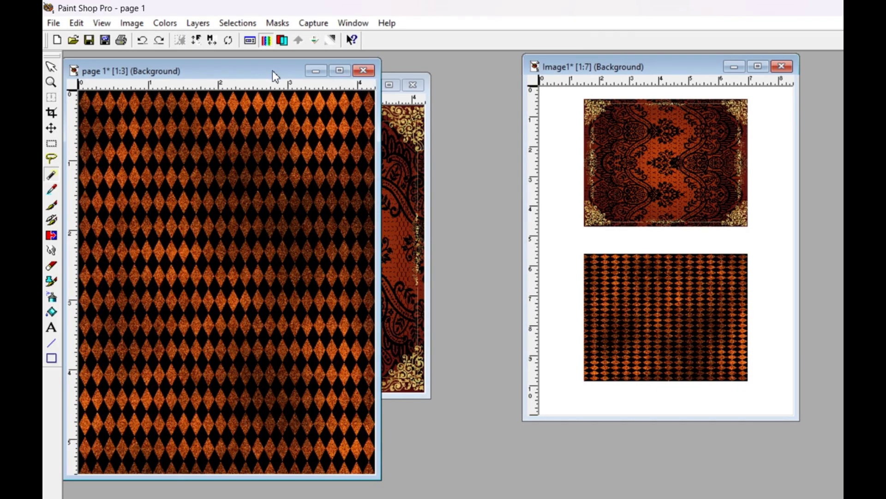
drag(272, 70, 479, 68)
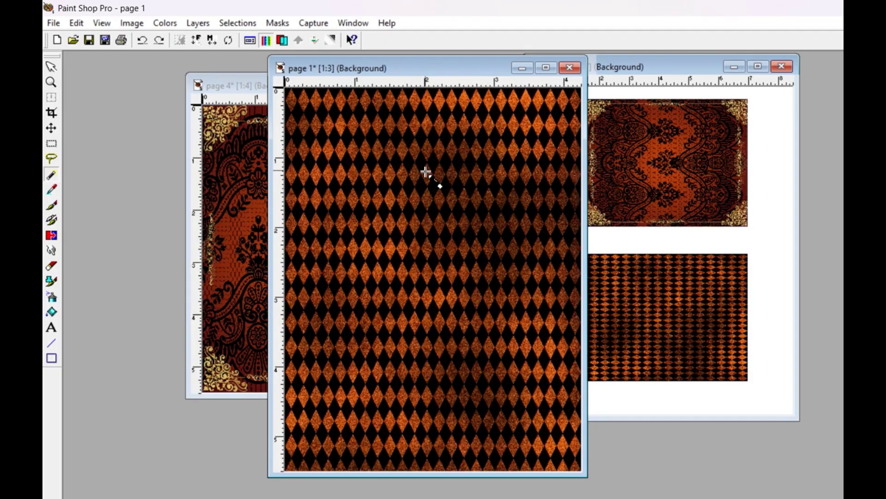
scroll(425, 172, down, 2)
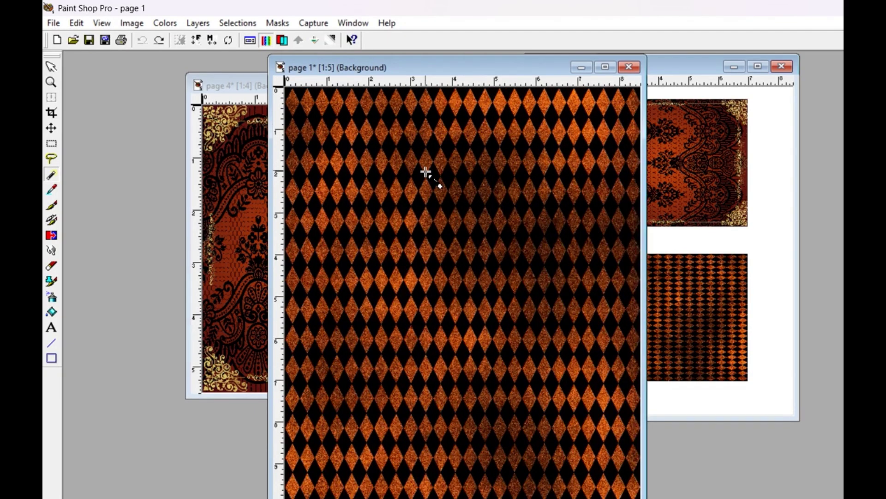
scroll(426, 172, down, 1)
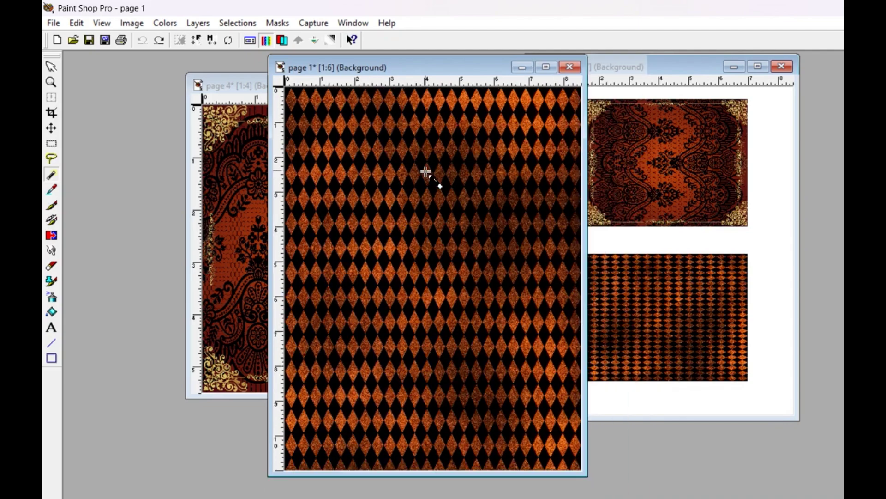
Set the page 1 image to print centered at 50 percent scale without fitting to the page, and preview the print.
click(54, 24)
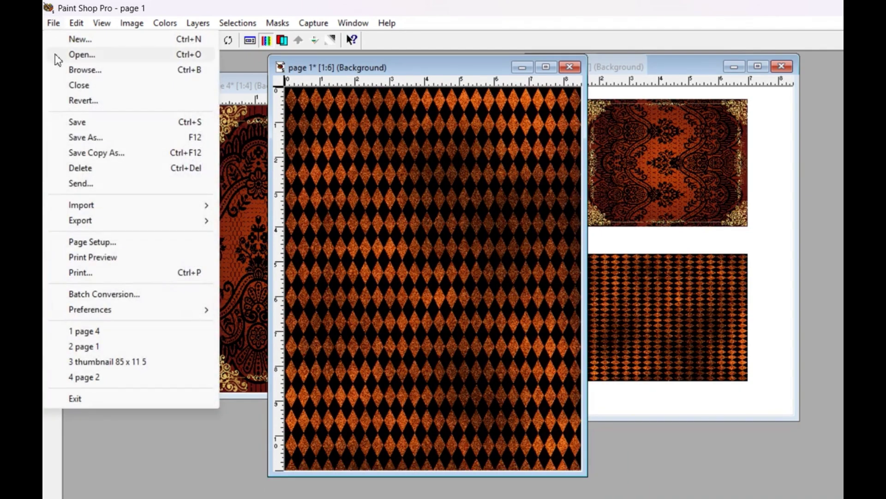
click(113, 241)
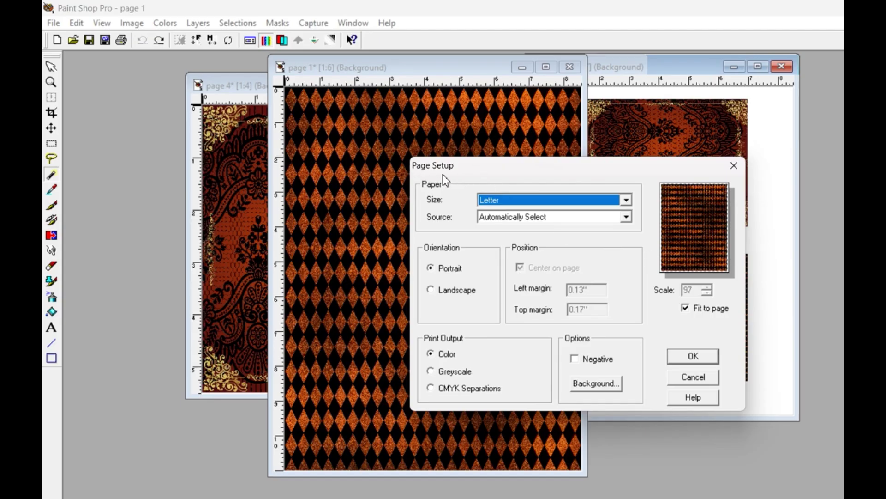
click(686, 308)
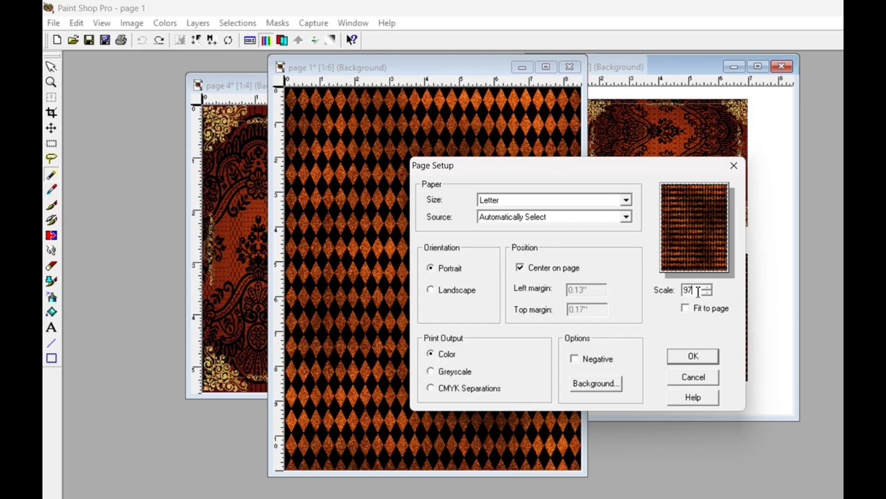
drag(694, 291, 660, 282)
text(50)
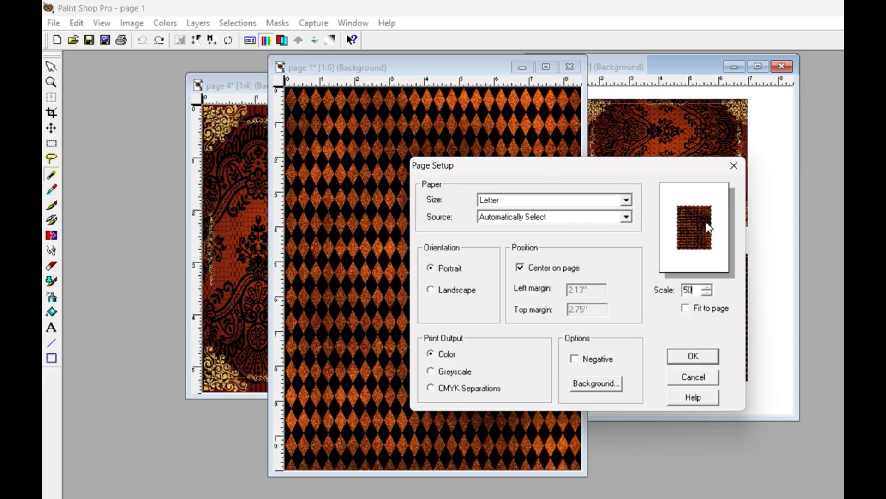
click(700, 356)
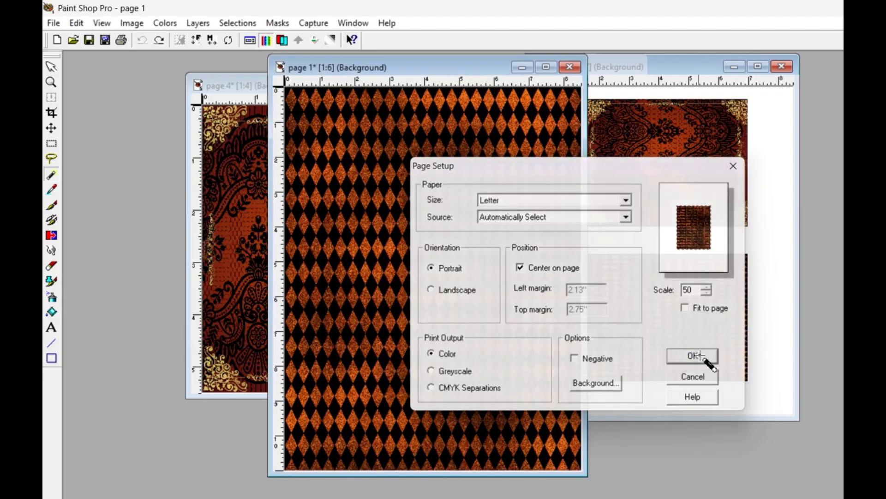
click(54, 25)
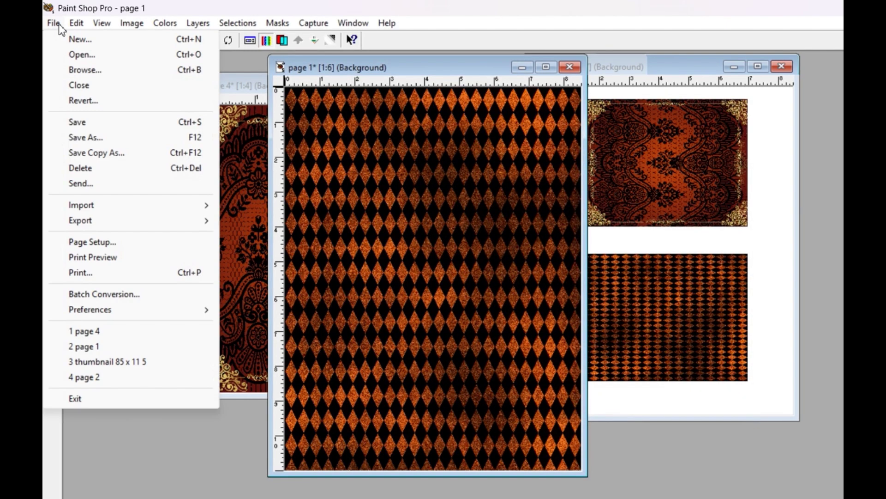
click(117, 259)
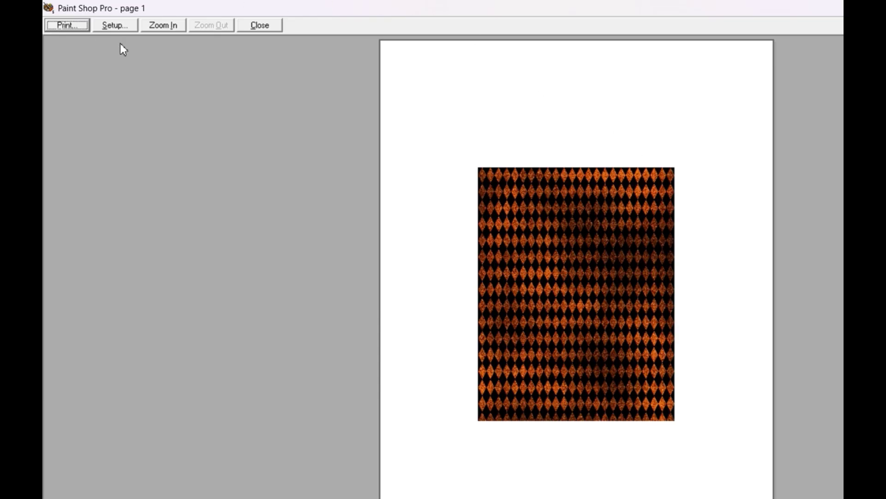
Choose Best quality and HP Premium Paper for printing page 1, and leave the print setup without printing.
click(69, 27)
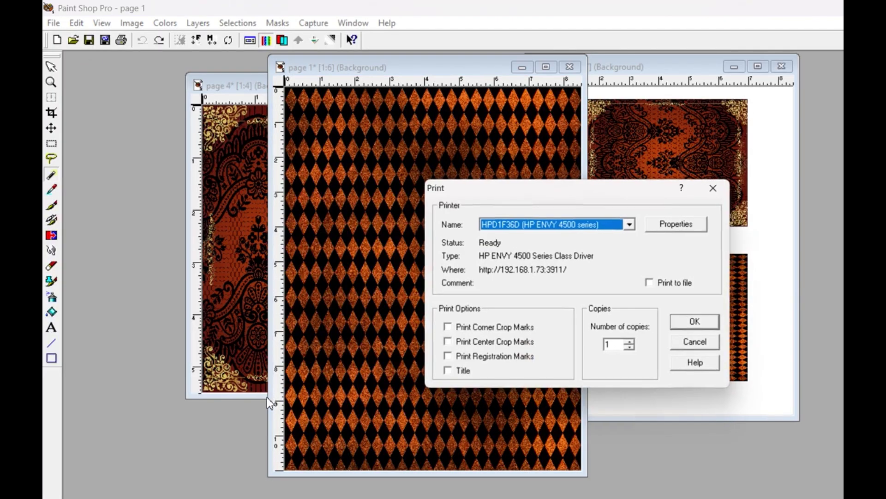
click(678, 224)
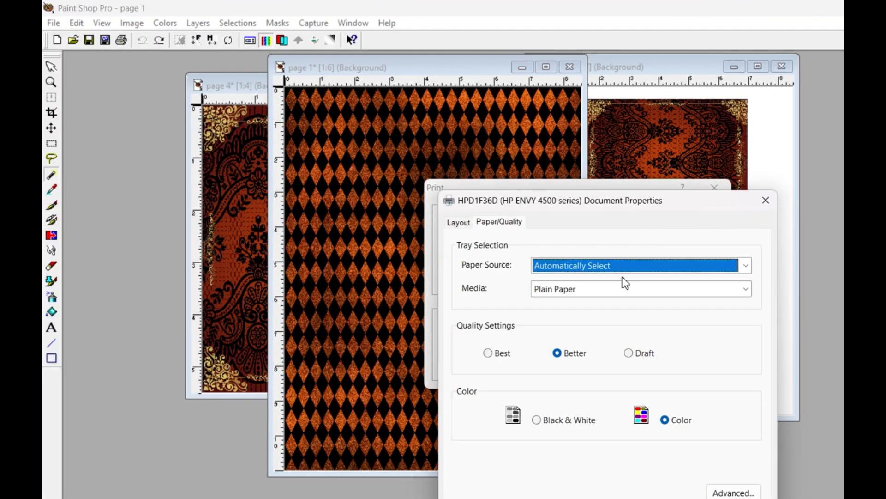
click(488, 354)
click(745, 289)
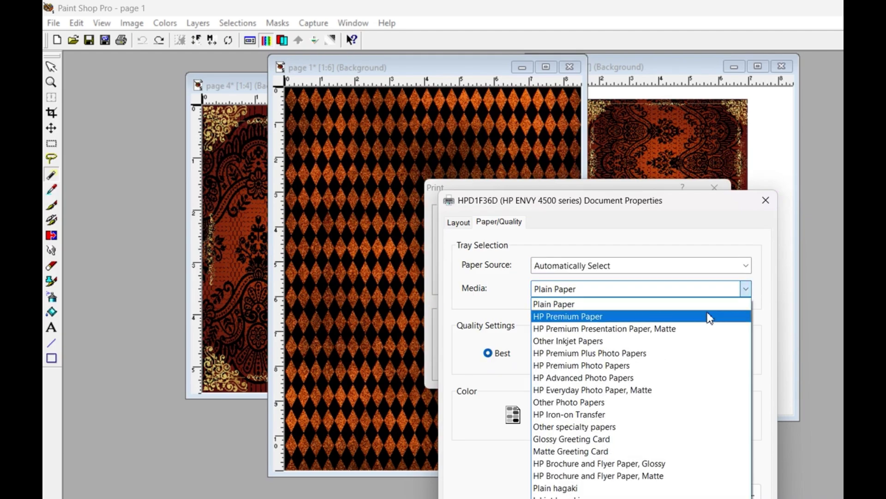
click(744, 314)
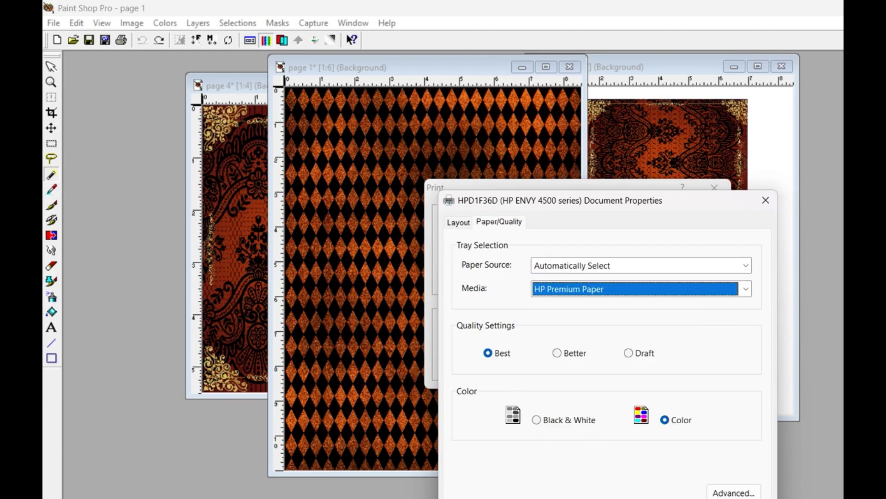
key(Return)
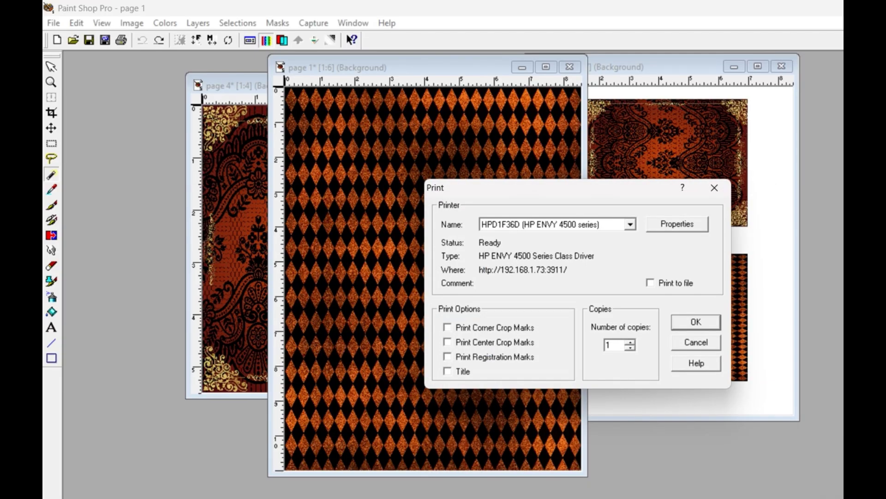
click(697, 342)
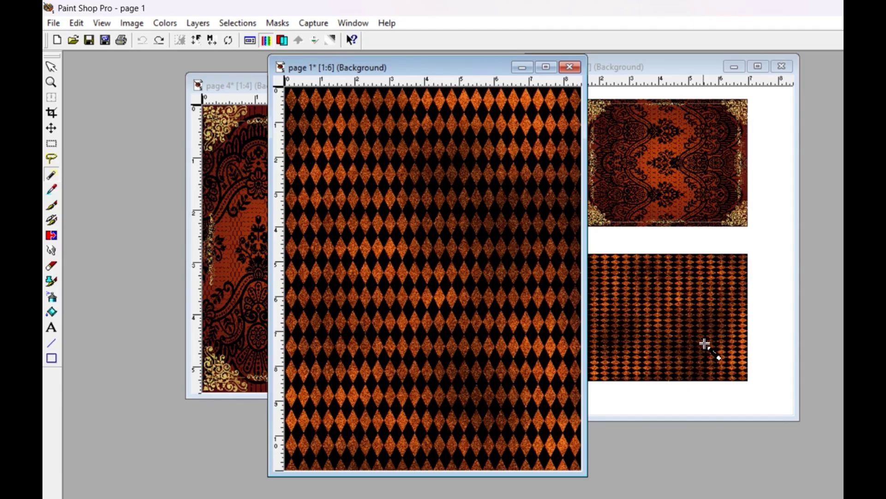
Bring the new page holding both papers to the front.
click(651, 68)
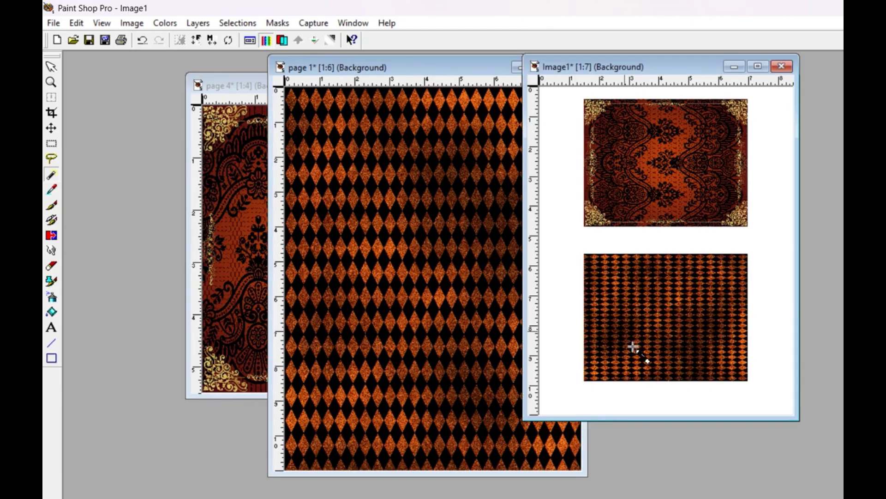